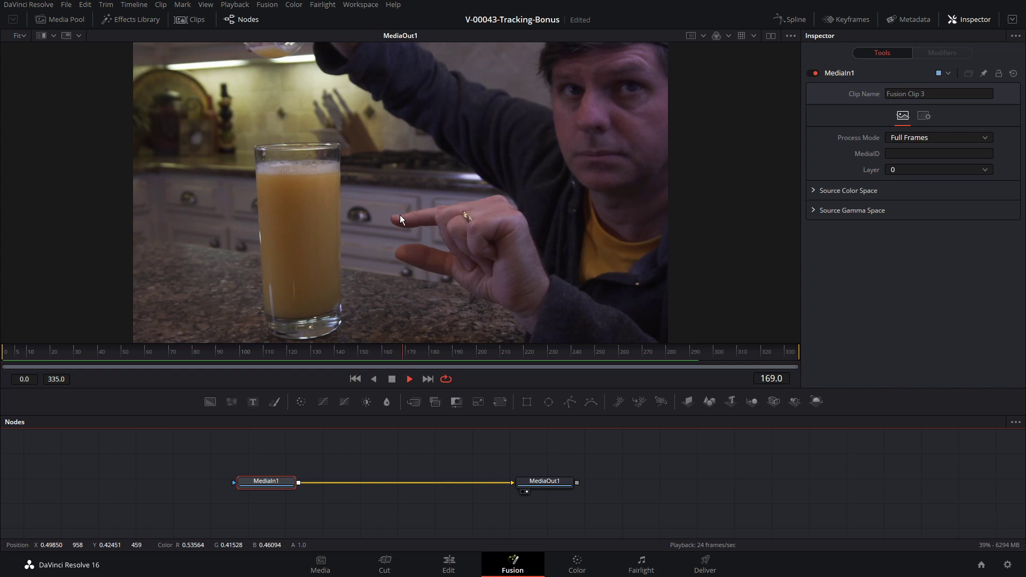
Stop playback and add a Tracker node after MediaIn1 through the 'track' tool search.
{"action": "key", "text": "space"}
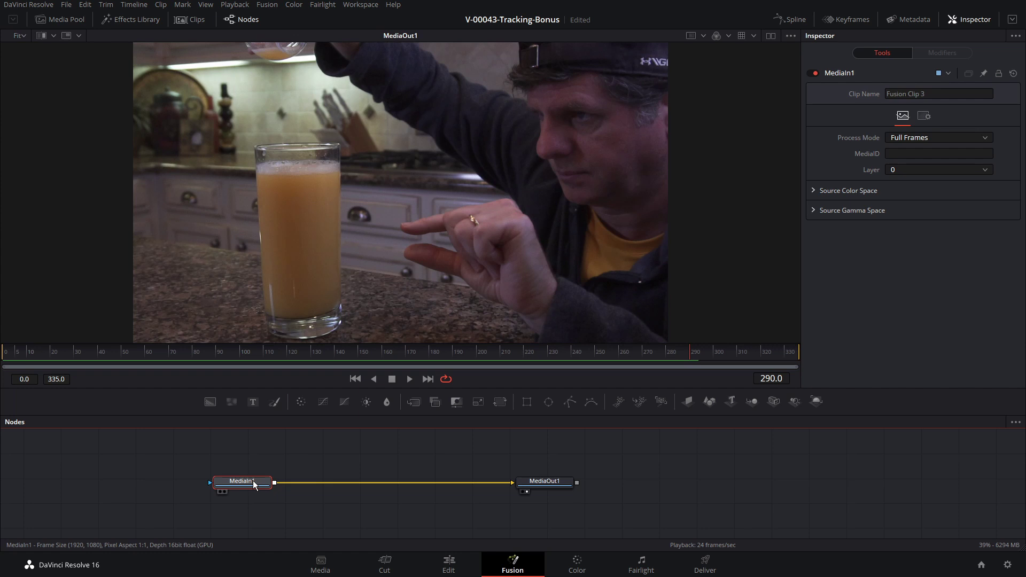
{"action": "key", "text": "shift+space"}
{"action": "type", "text": "track"}
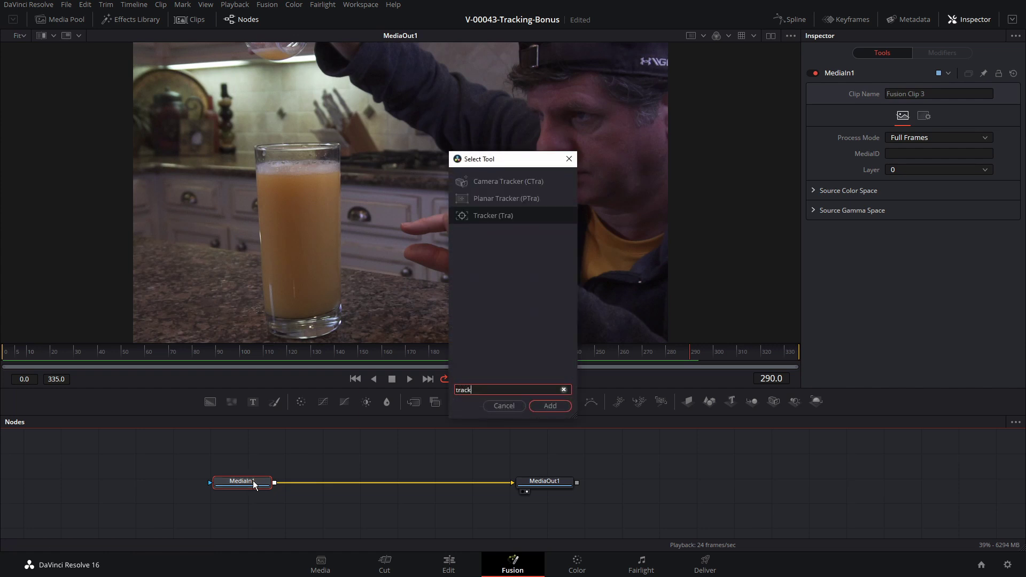
{"action": "key", "text": "Return"}
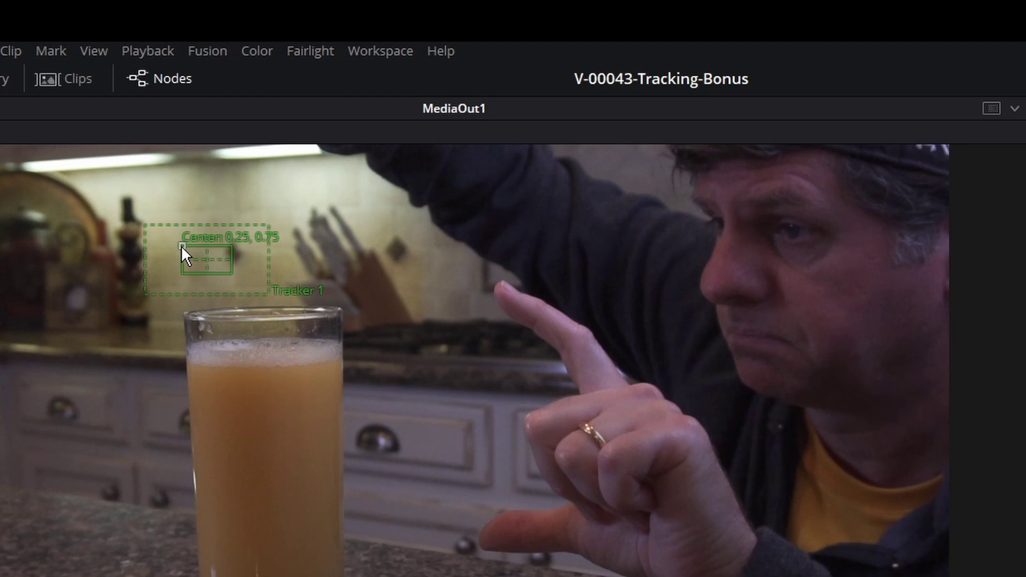
Move Tracker 1's pattern box onto the fingertip (centre 0.5465, 0.6997) and trim its height to fit.
{"action": "left_click_drag", "start_coordinate": [181, 246], "coordinate": [474, 273]}
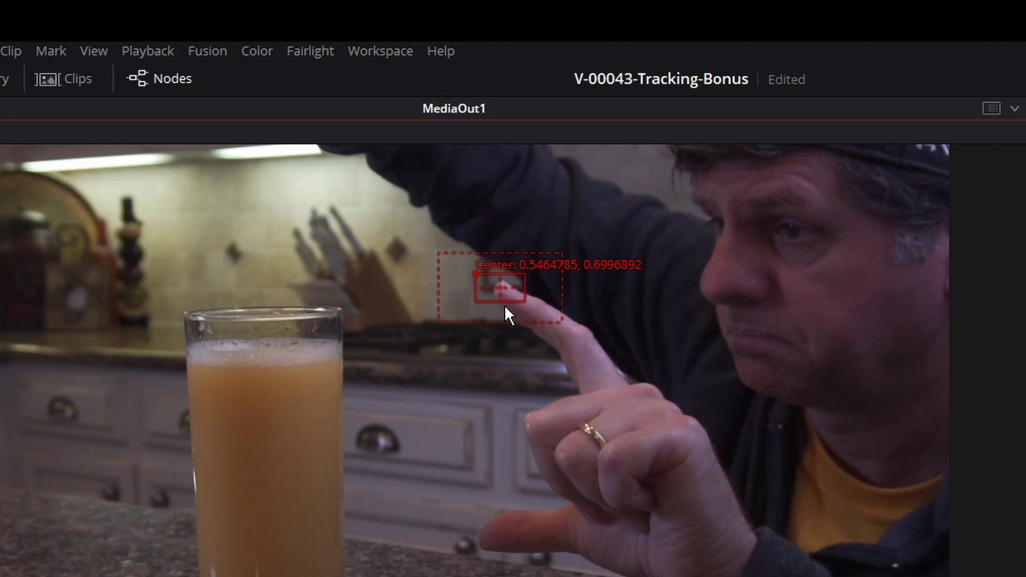
{"action": "left_click_drag", "start_coordinate": [505, 306], "coordinate": [506, 343]}
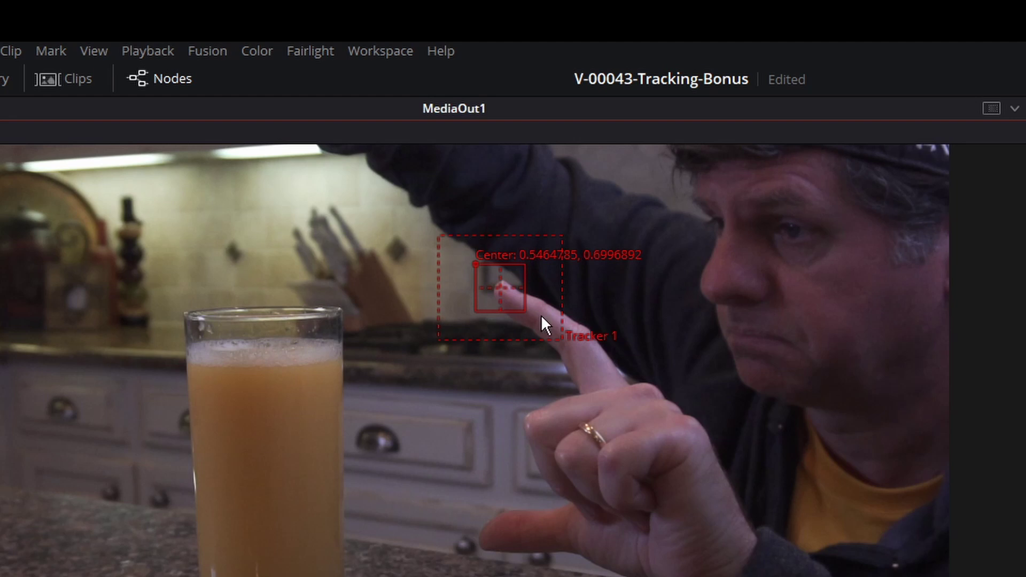
{"action": "left_click", "coordinate": [478, 267]}
{"action": "left_click_drag", "start_coordinate": [474, 309], "coordinate": [474, 306]}
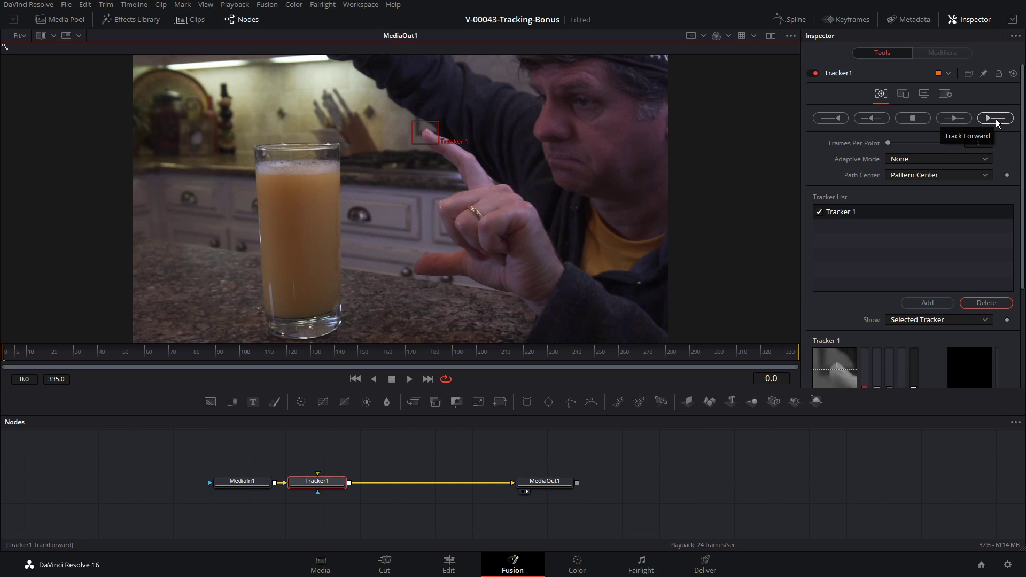
Track the fingertip forward over 159 frames, then review frames such as 26 before returning to frame 0.
{"action": "left_click", "coordinate": [996, 119]}
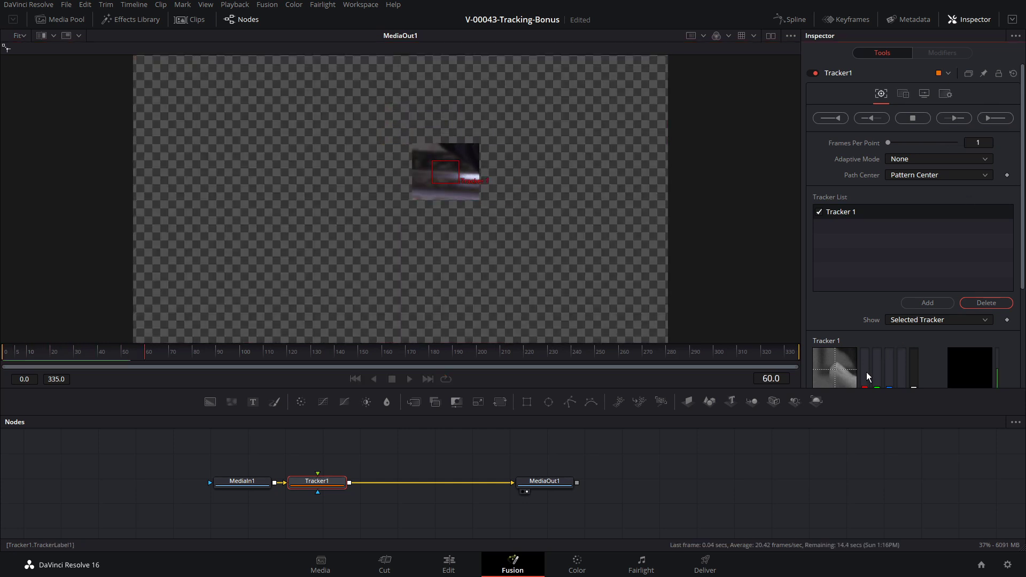
{"action": "left_click", "coordinate": [612, 321]}
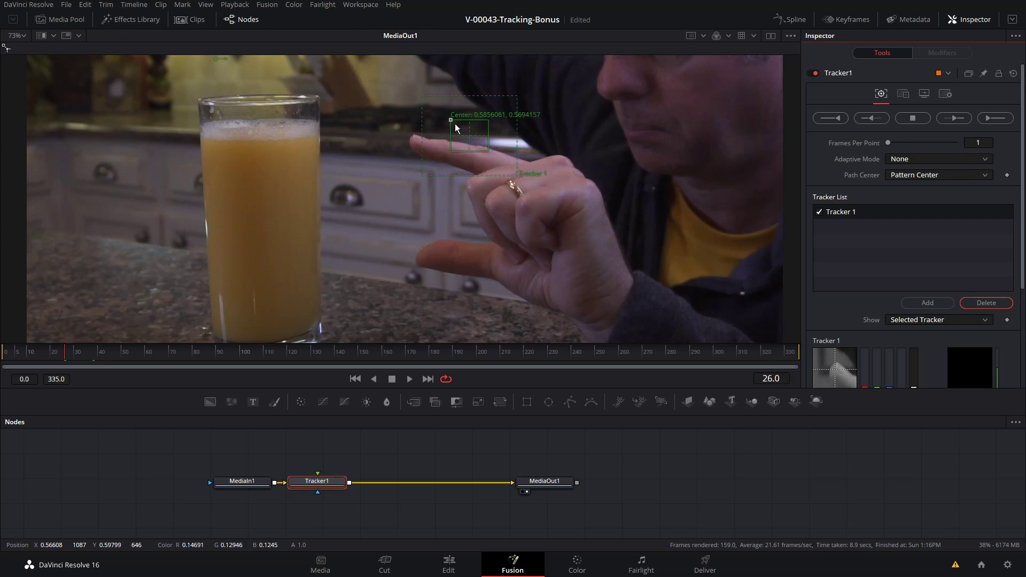
{"action": "left_click_drag", "start_coordinate": [52, 353], "coordinate": [38, 355]}
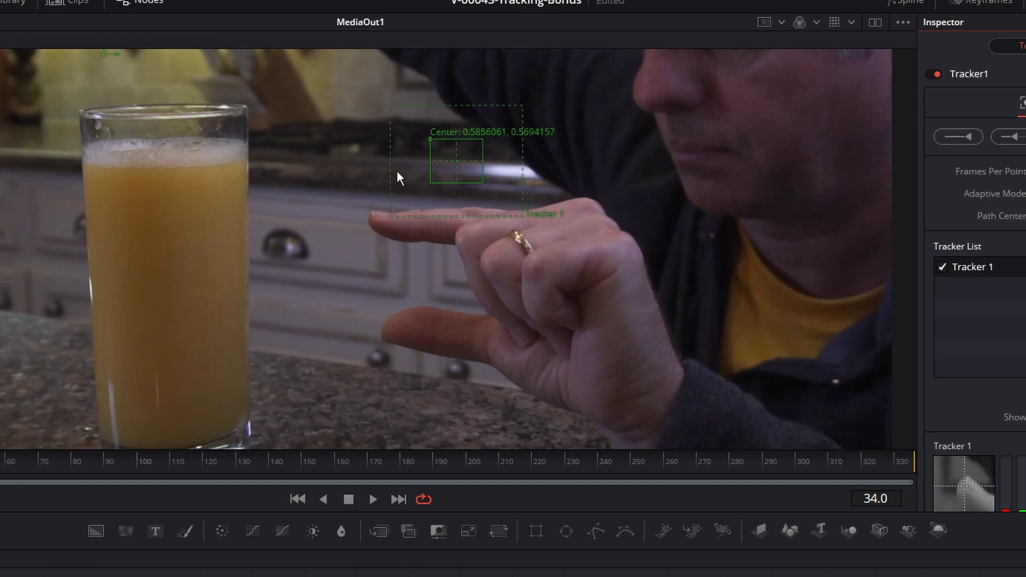
{"action": "scroll", "coordinate": [345, 267], "scroll_direction": "down", "scroll_amount": 2}
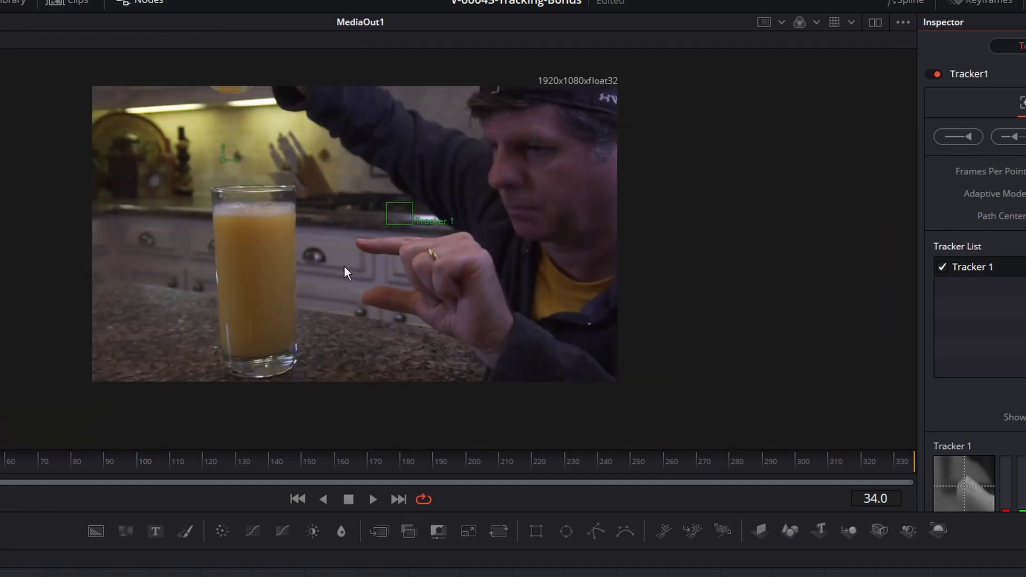
{"action": "scroll", "coordinate": [338, 270], "scroll_direction": "up", "scroll_amount": 1}
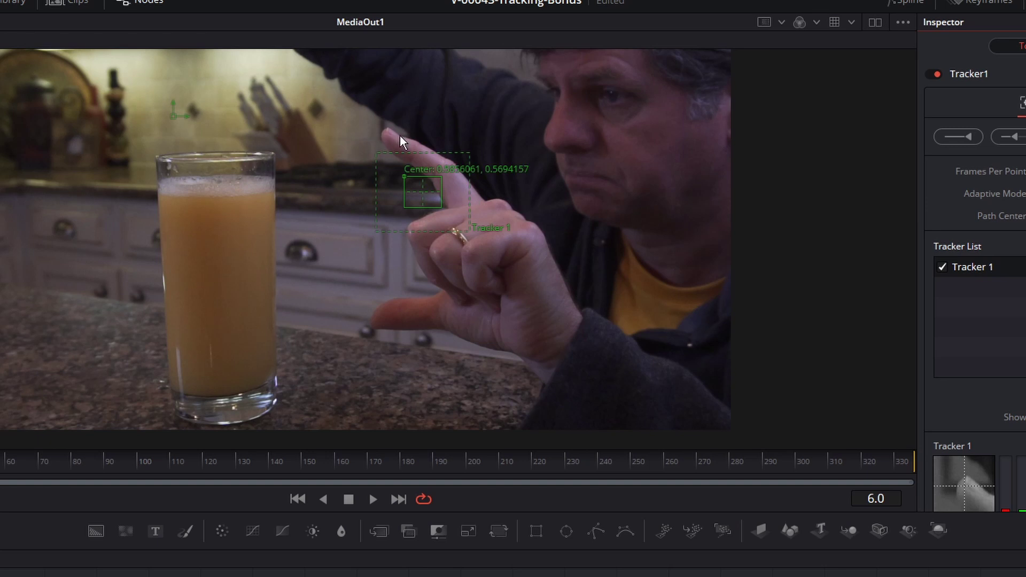
{"action": "left_click", "coordinate": [3, 463]}
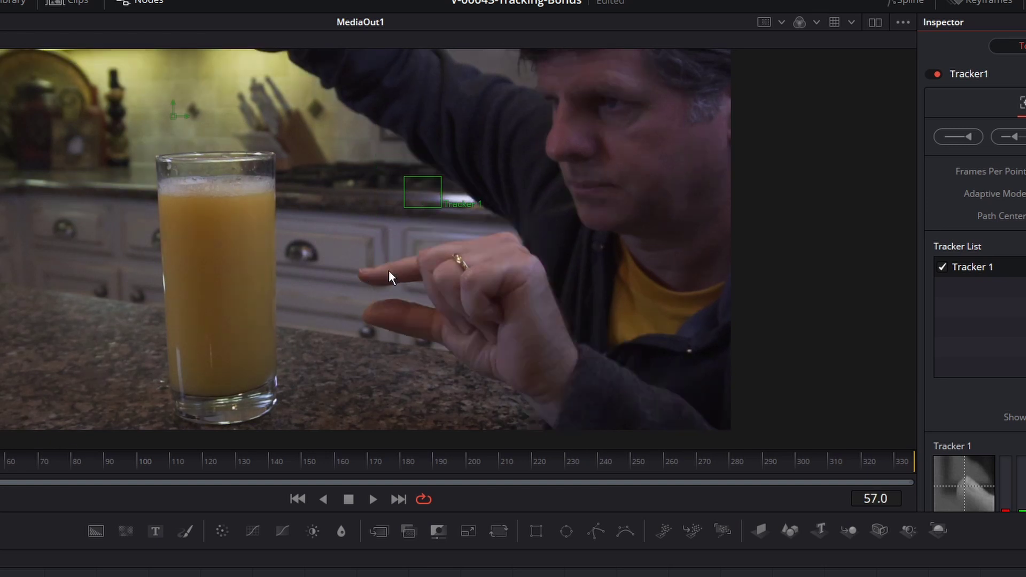
{"action": "left_click", "coordinate": [64, 354]}
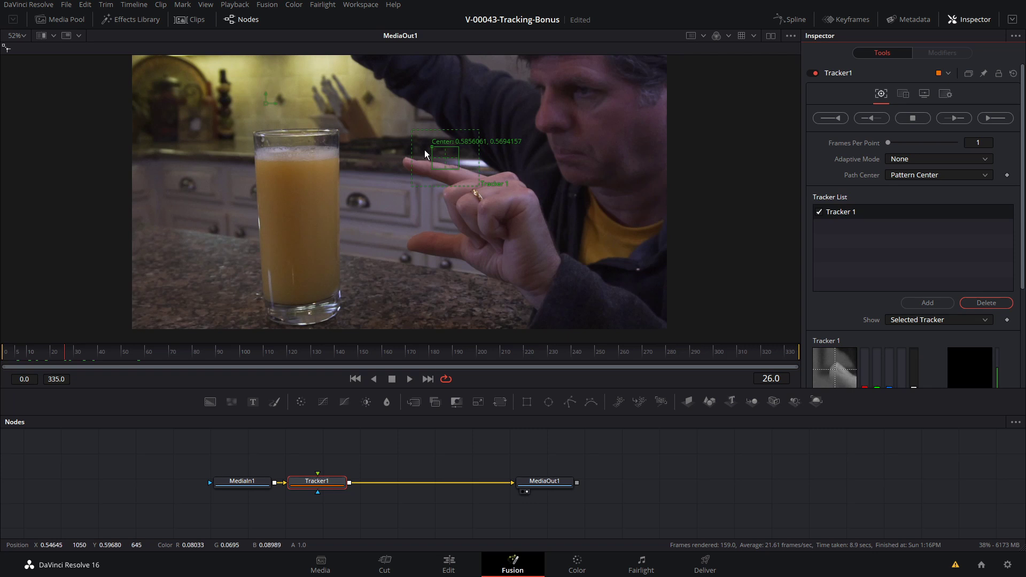
{"action": "key", "text": "Home"}
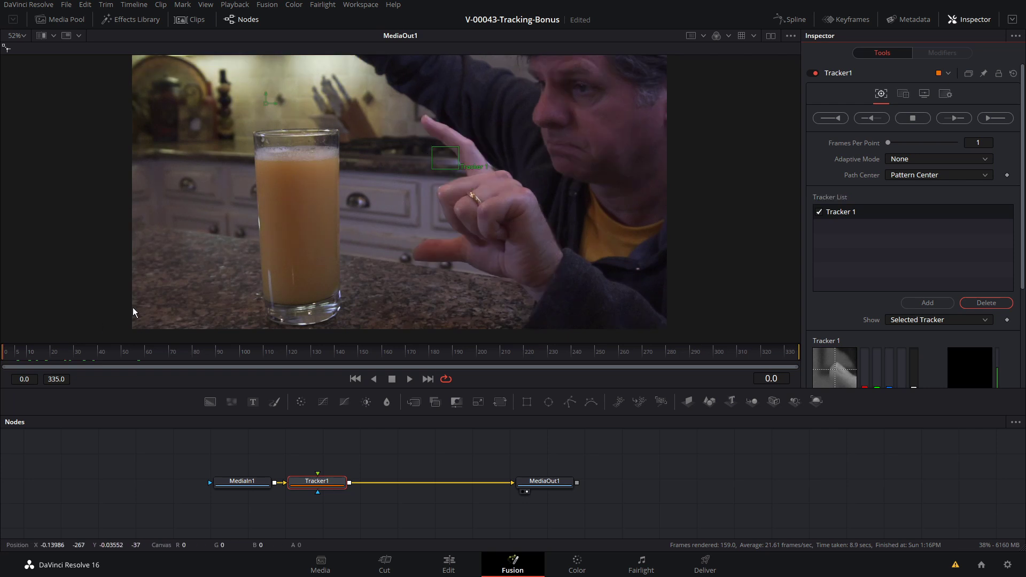
At frame 0, nudge Tracker 1 onto the fingertip, retrack forward, and inspect frame 12.
{"action": "left_click", "coordinate": [412, 120]}
{"action": "mouse_move", "coordinate": [412, 120]}
{"action": "left_mouse_down"}
{"action": "mouse_move", "coordinate": [407, 111]}
{"action": "mouse_move", "coordinate": [420, 136]}
{"action": "mouse_move", "coordinate": [402, 118]}
{"action": "mouse_move", "coordinate": [410, 110]}
{"action": "left_mouse_up"}
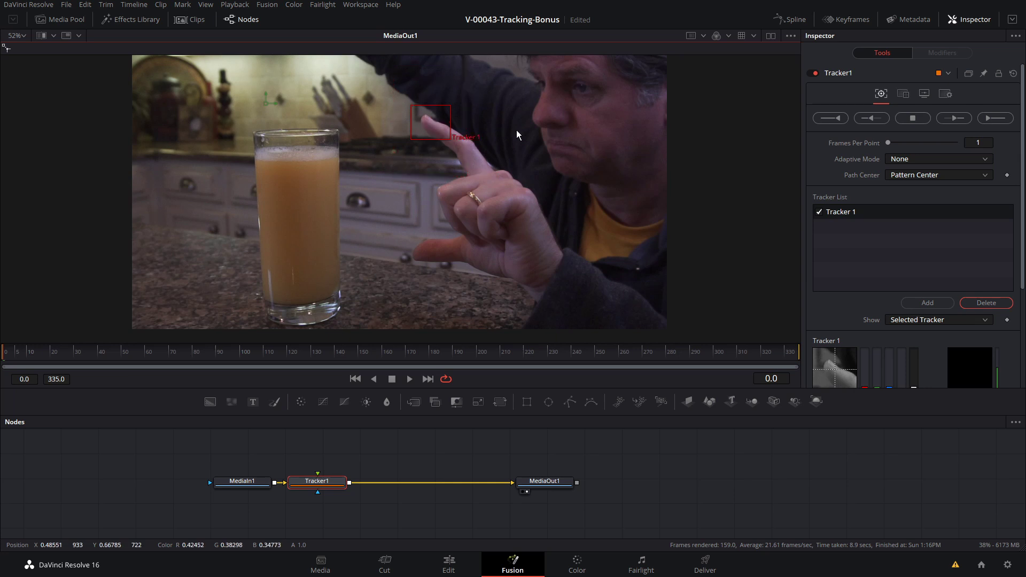
{"action": "left_click", "coordinate": [996, 118]}
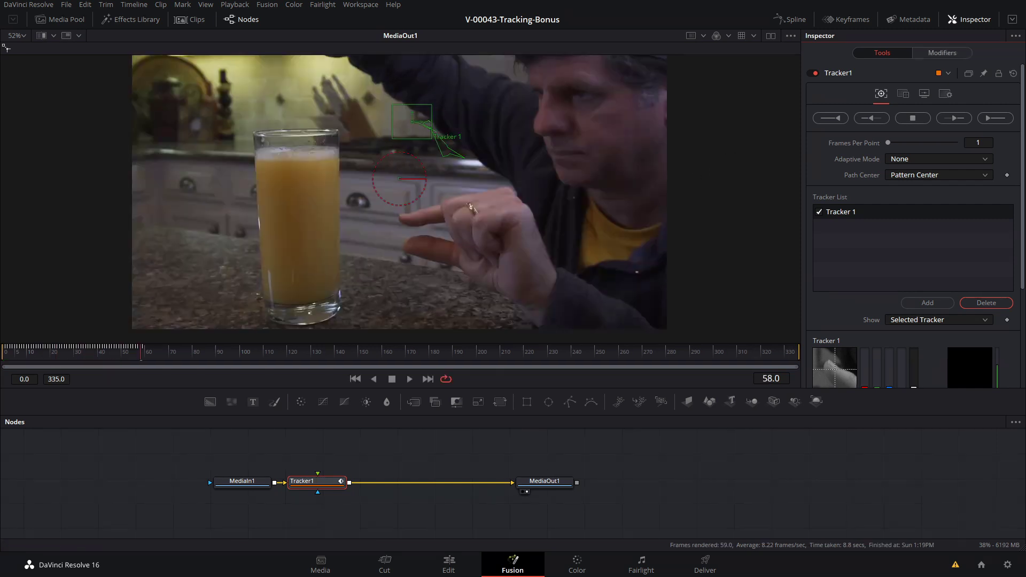
{"action": "left_click_drag", "start_coordinate": [96, 350], "coordinate": [35, 351]}
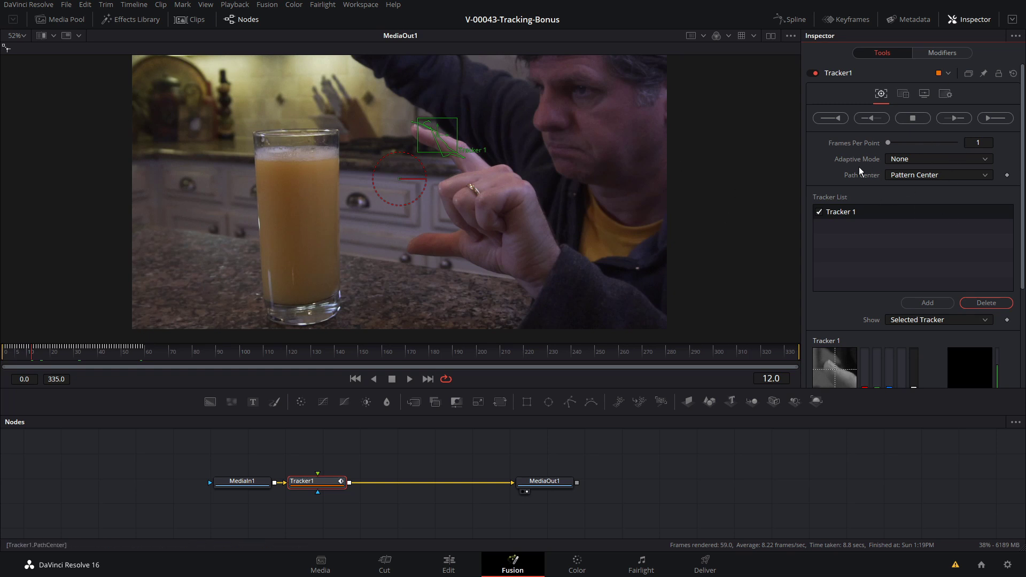
Nudge the tracker onto the fingertip and set Adaptive Mode to Every Frame.
{"action": "left_click", "coordinate": [929, 159]}
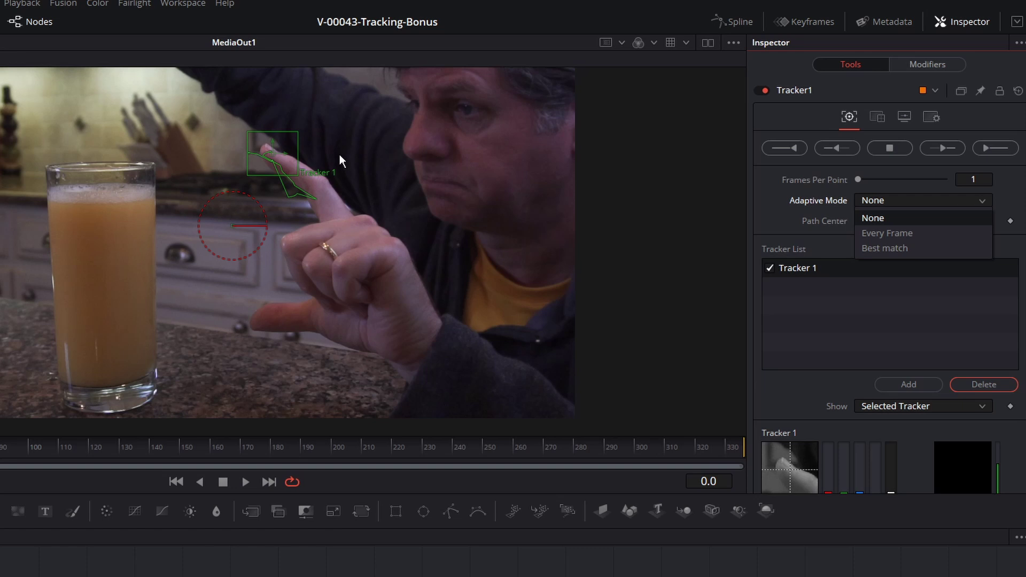
{"action": "left_click", "coordinate": [339, 155]}
{"action": "left_click", "coordinate": [244, 133]}
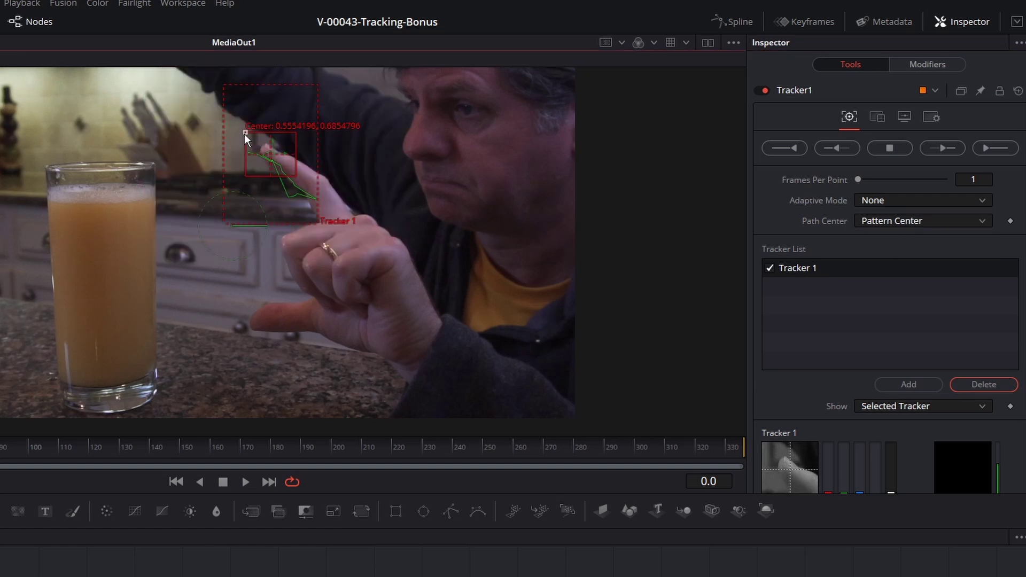
{"action": "left_click_drag", "start_coordinate": [245, 134], "coordinate": [241, 130]}
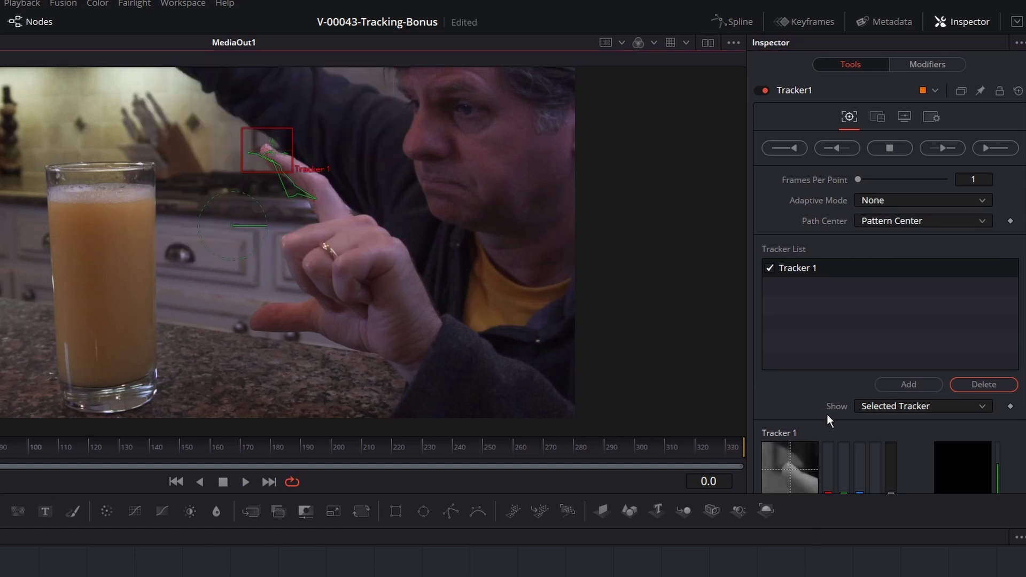
{"action": "scroll", "coordinate": [837, 383], "scroll_direction": "down", "scroll_amount": 3}
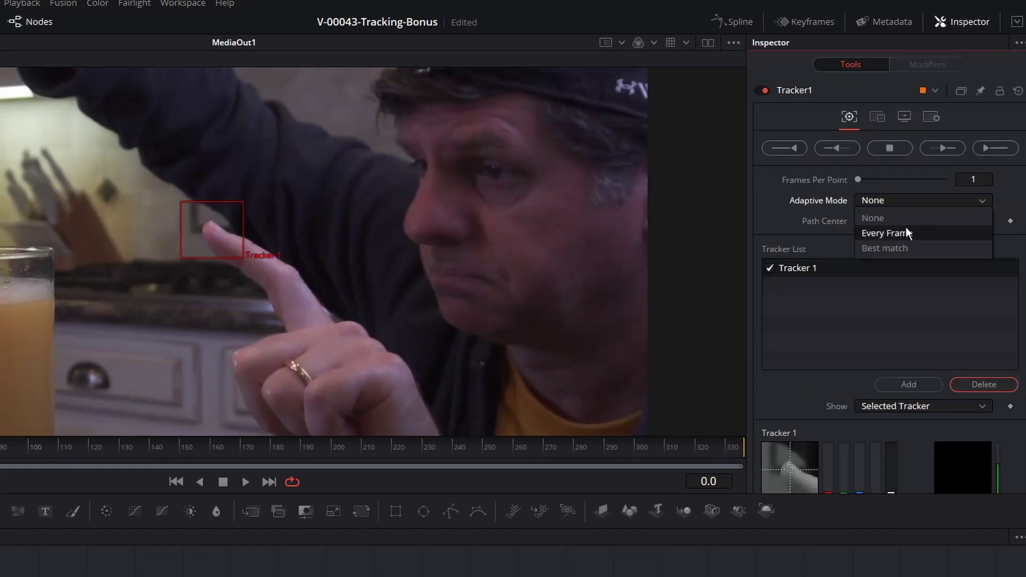
{"action": "left_click", "coordinate": [906, 231]}
Step forward to frame 10 and recentre the tracker on the fingertip.
{"action": "mouse_move", "coordinate": [236, 212]}
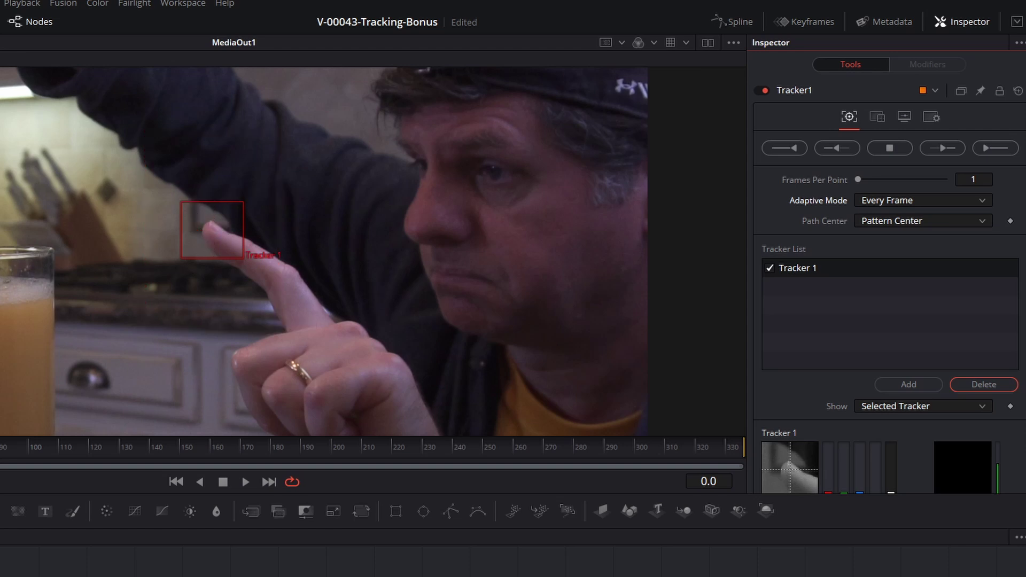
{"action": "key", "text": "shift+Right"}
{"action": "key", "text": "shift+Right"}
{"action": "mouse_move", "coordinate": [181, 237]}
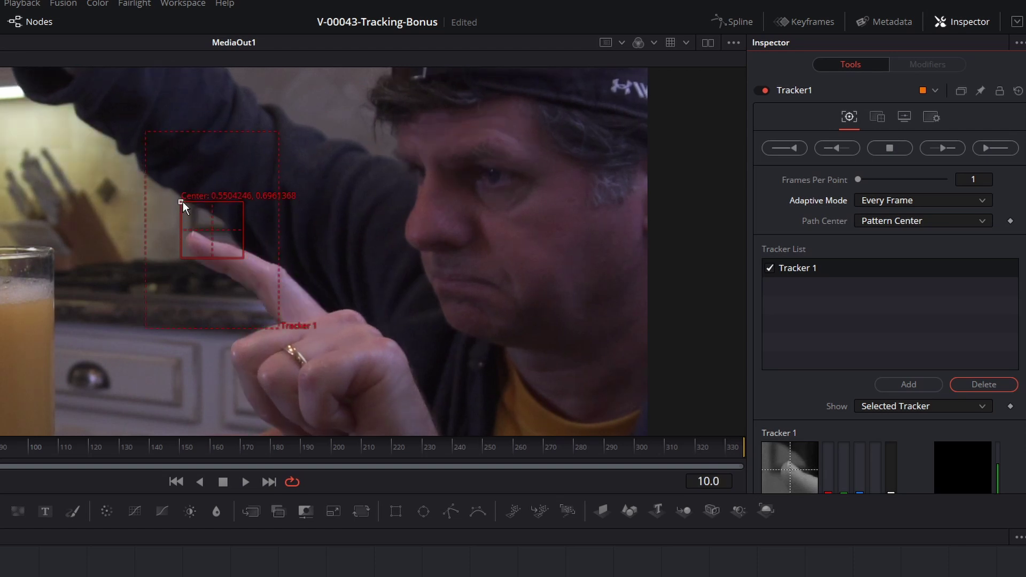
{"action": "left_click_drag", "start_coordinate": [183, 201], "coordinate": [167, 215]}
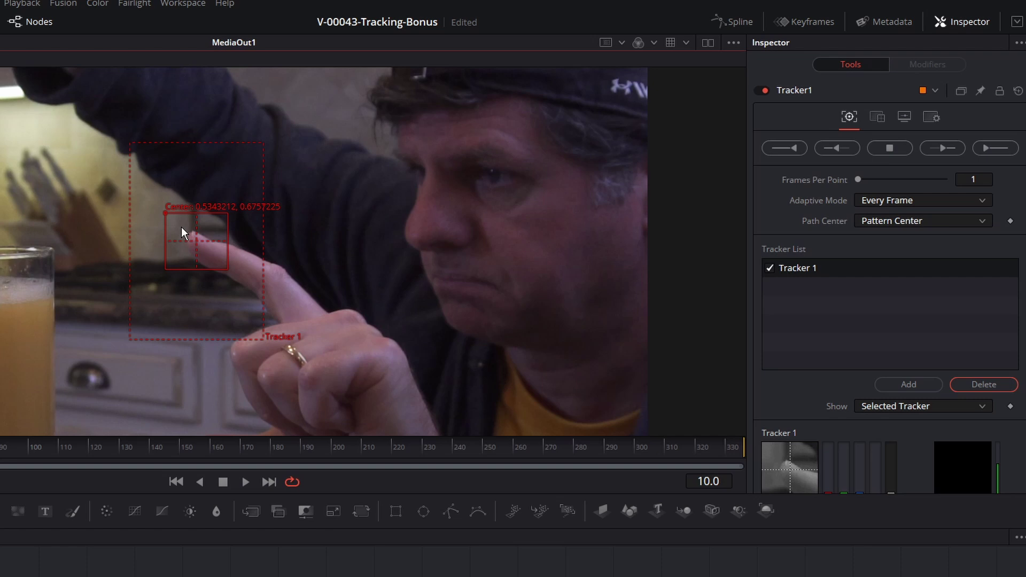
Switch Adaptive Mode to Best match and fine-tune the tracker to 0.5327, 0.6784.
{"action": "scroll", "coordinate": [200, 248], "scroll_direction": "down", "scroll_amount": 2}
{"action": "left_click", "coordinate": [924, 199]}
{"action": "left_click", "coordinate": [898, 248]}
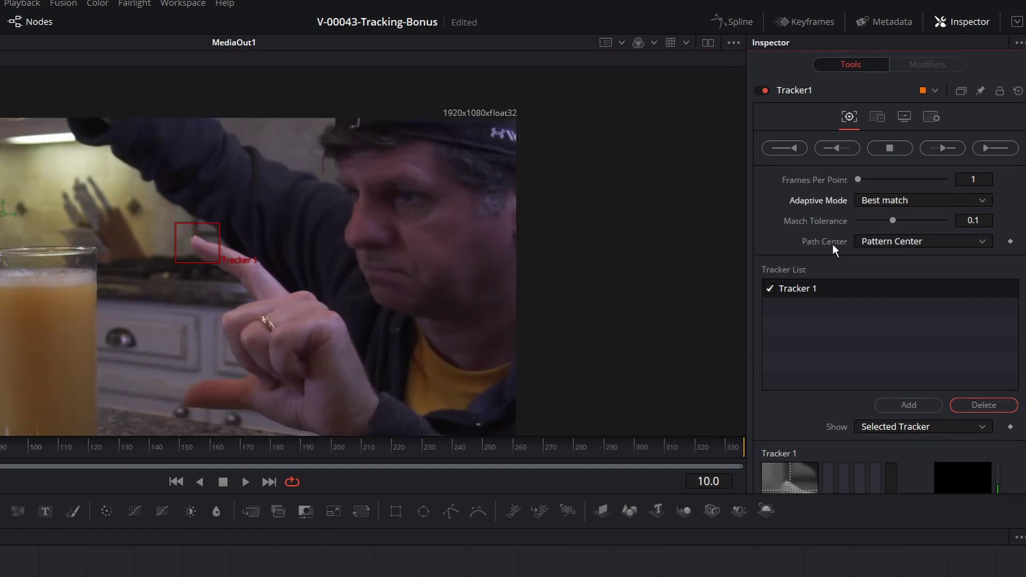
{"action": "mouse_move", "coordinate": [221, 235]}
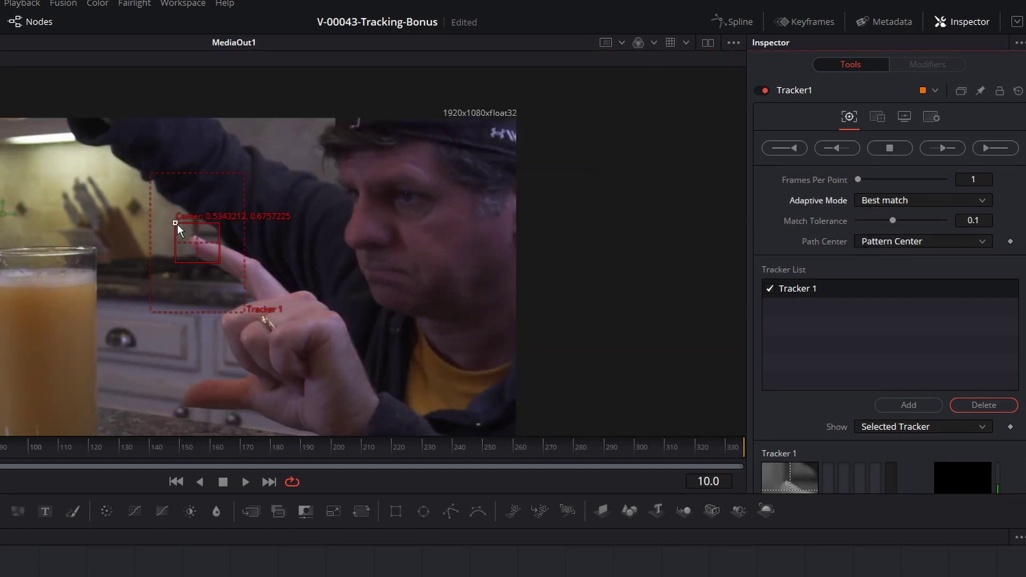
{"action": "left_click_drag", "start_coordinate": [178, 223], "coordinate": [176, 223]}
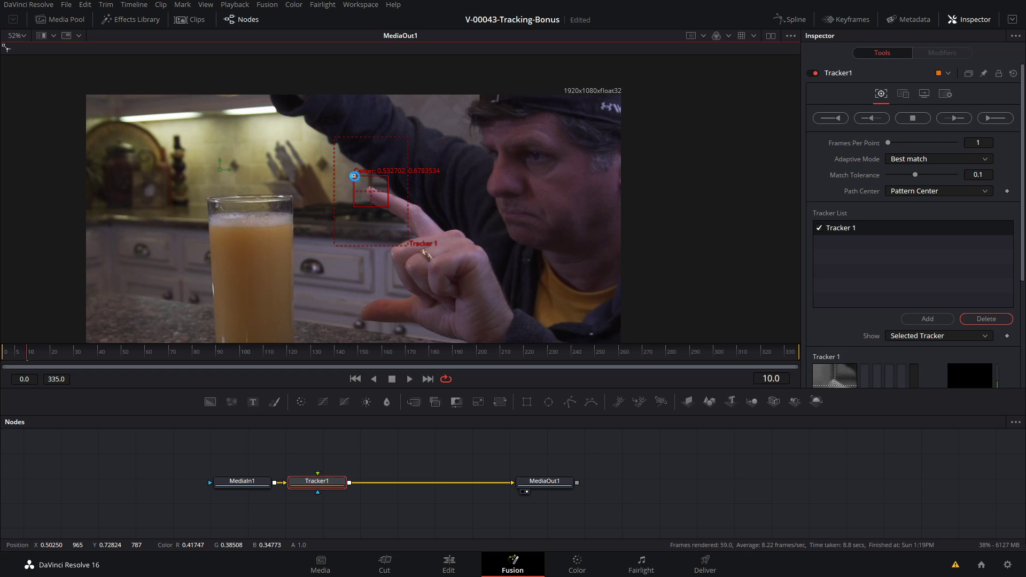
Save the project, nudge the tracker up-left, and set Adaptive Mode back to Every Frame.
{"action": "key", "text": "ctrl+s"}
{"action": "left_click_drag", "start_coordinate": [354, 176], "coordinate": [351, 175]}
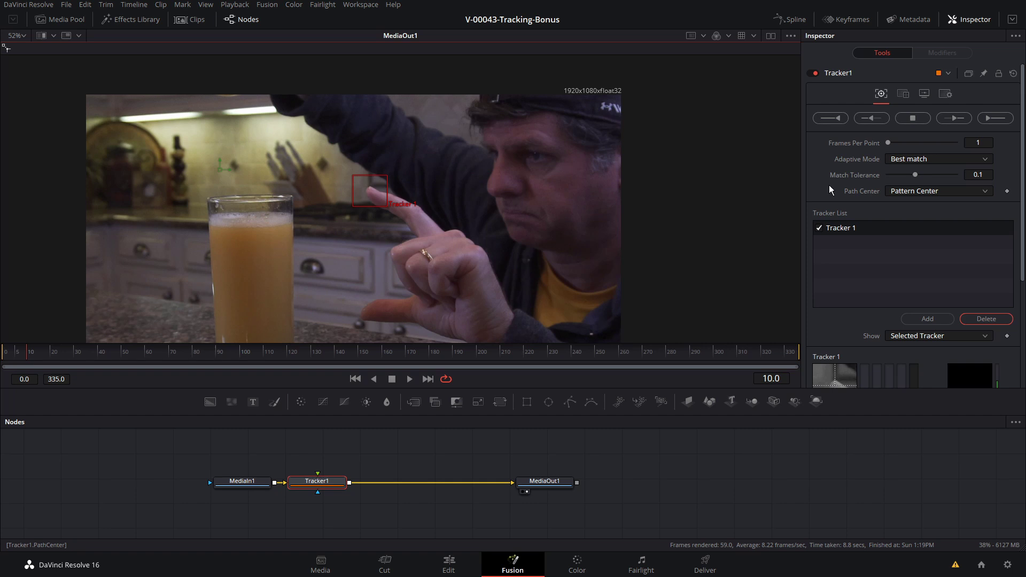
{"action": "left_click", "coordinate": [915, 161]}
{"action": "left_click", "coordinate": [918, 186]}
Shrink the tracker's pattern box and reshape its search area.
{"action": "mouse_move", "coordinate": [394, 199]}
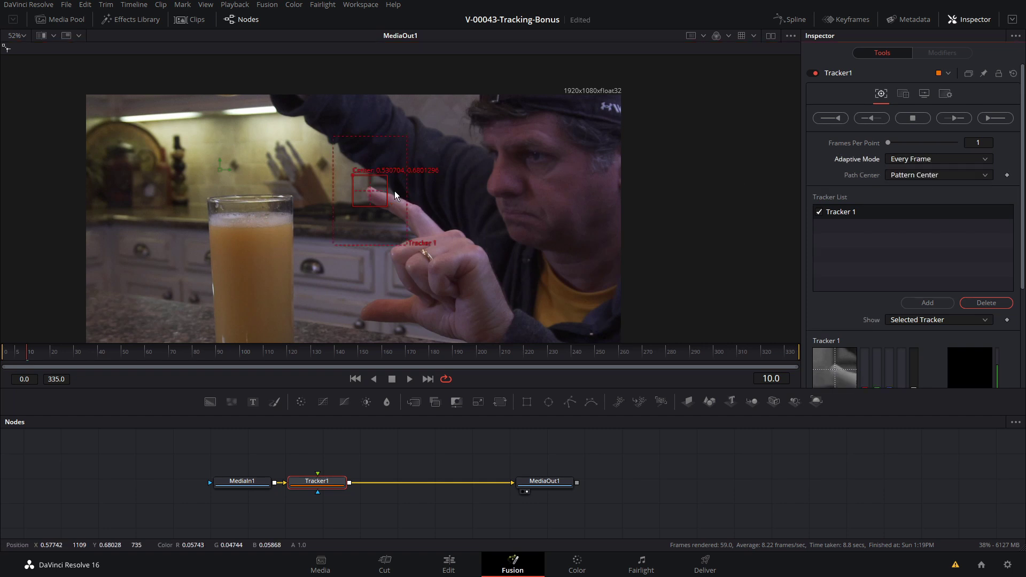
{"action": "left_click_drag", "start_coordinate": [376, 211], "coordinate": [378, 207]}
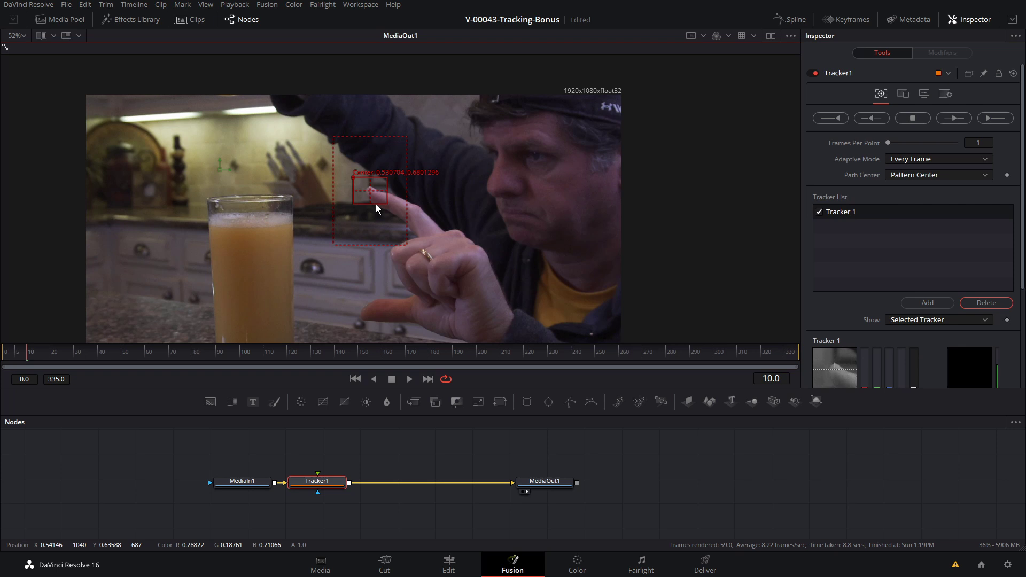
{"action": "left_click_drag", "start_coordinate": [408, 245], "coordinate": [413, 227]}
{"action": "mouse_move", "coordinate": [412, 158]}
{"action": "left_mouse_down"}
{"action": "mouse_move", "coordinate": [428, 143]}
{"action": "mouse_move", "coordinate": [396, 148]}
{"action": "left_mouse_up"}
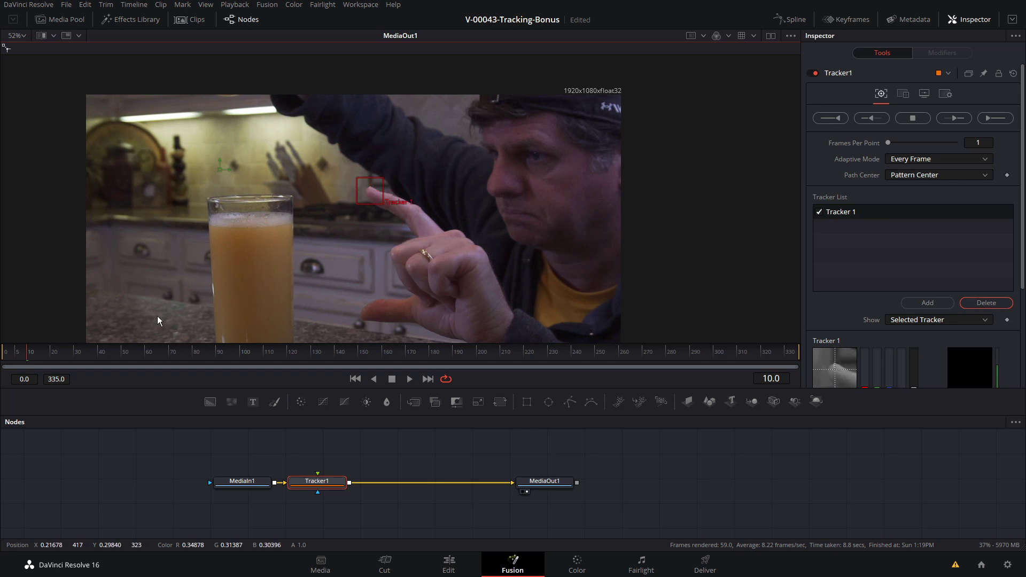
Play from the start to frame 26, recentre the tracker on the fingertip, and narrow its search area.
{"action": "left_click_drag", "start_coordinate": [27, 352], "coordinate": [11, 352]}
{"action": "key", "text": "space"}
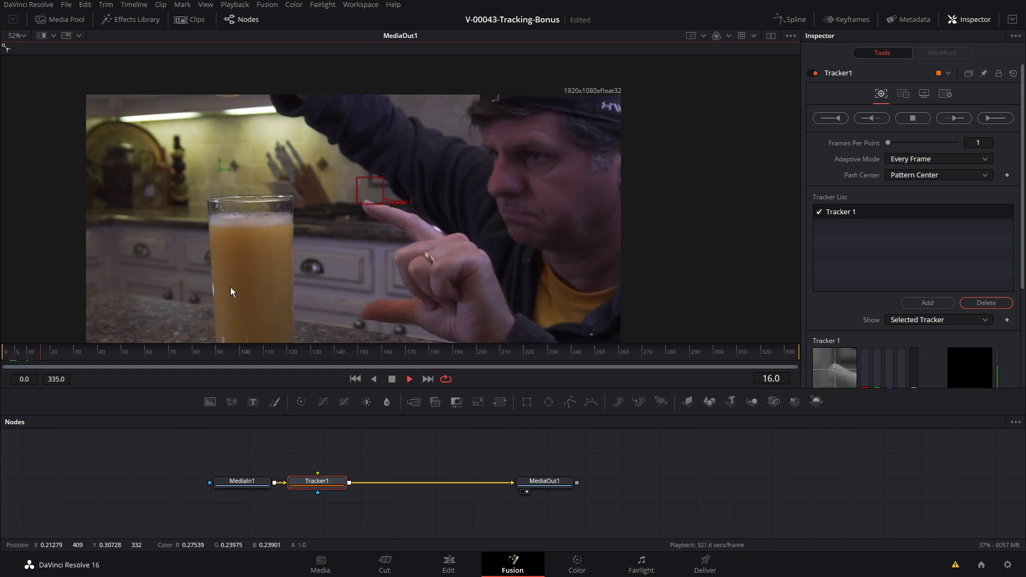
{"action": "key", "text": "space"}
{"action": "left_click_drag", "start_coordinate": [345, 216], "coordinate": [347, 216]}
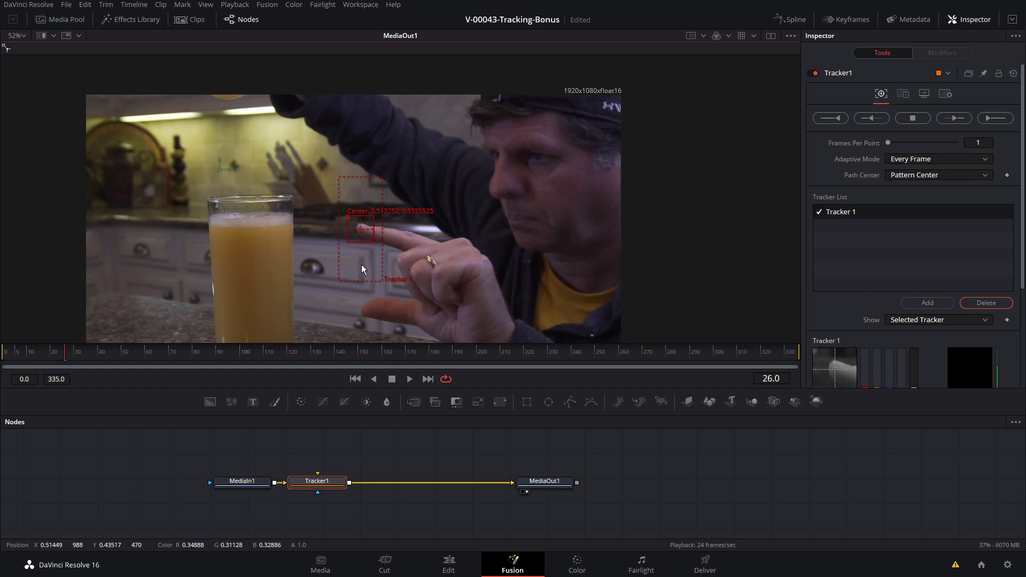
{"action": "left_click_drag", "start_coordinate": [361, 221], "coordinate": [348, 220]}
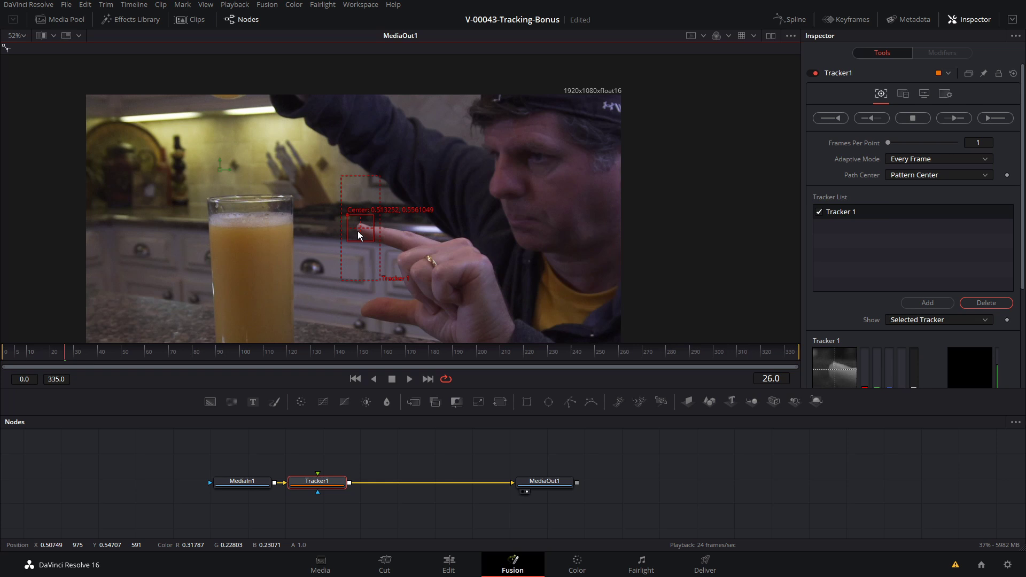
Expand the Inspector and enlarge Tracker 1's pattern and search boxes.
{"action": "left_click", "coordinate": [1012, 19]}
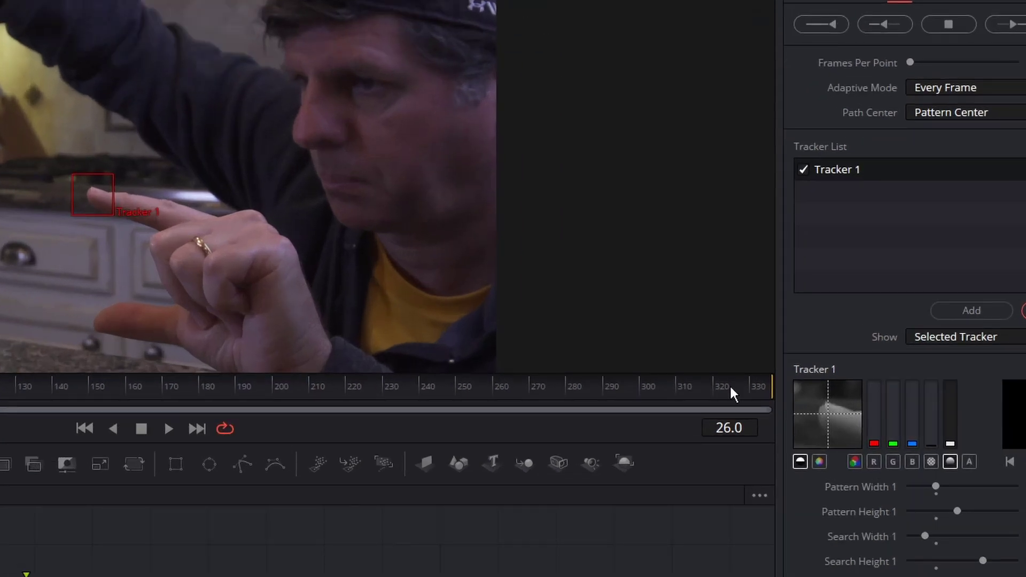
{"action": "left_click", "coordinate": [72, 178]}
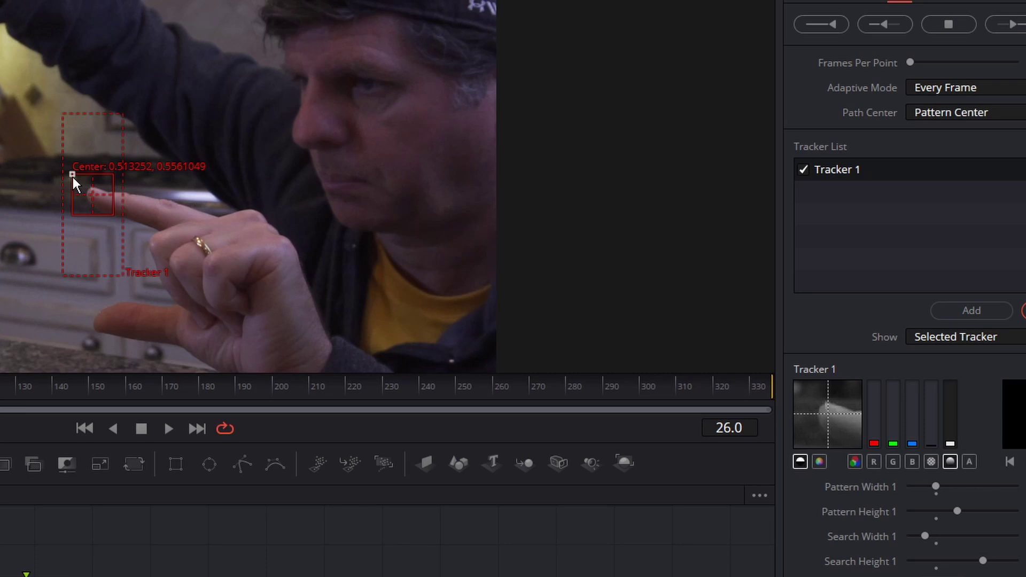
{"action": "left_click_drag", "start_coordinate": [112, 210], "coordinate": [129, 222]}
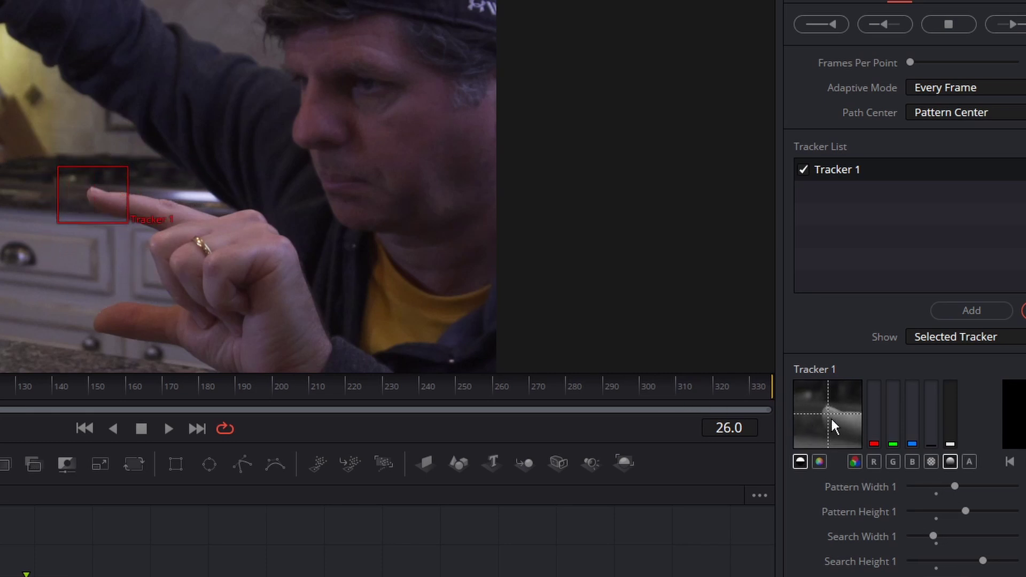
Reposition the tracker on the fingertip at frame 45 and select MediaIn1.
{"action": "mouse_move", "coordinate": [120, 240]}
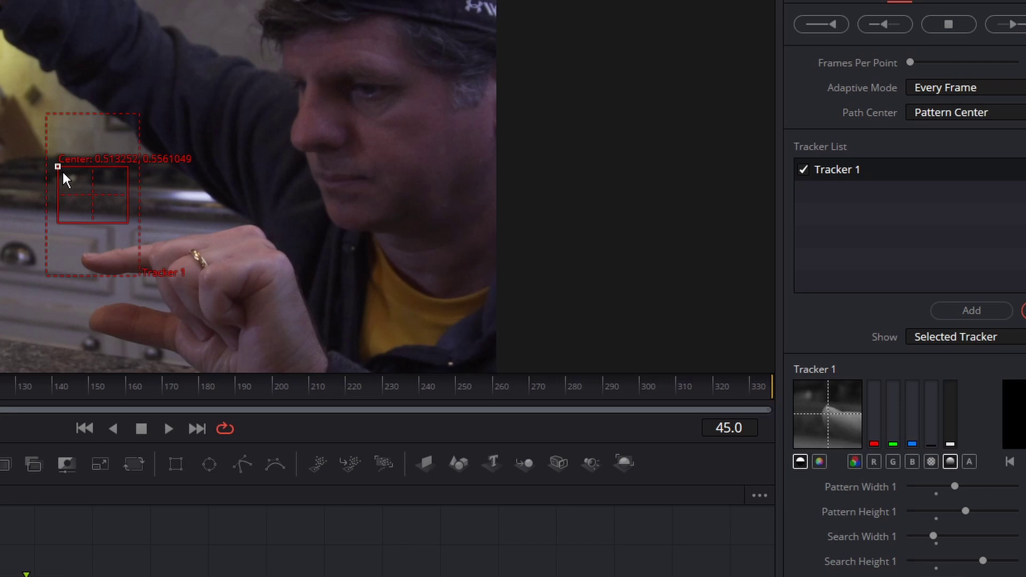
{"action": "left_click_drag", "start_coordinate": [60, 167], "coordinate": [57, 235]}
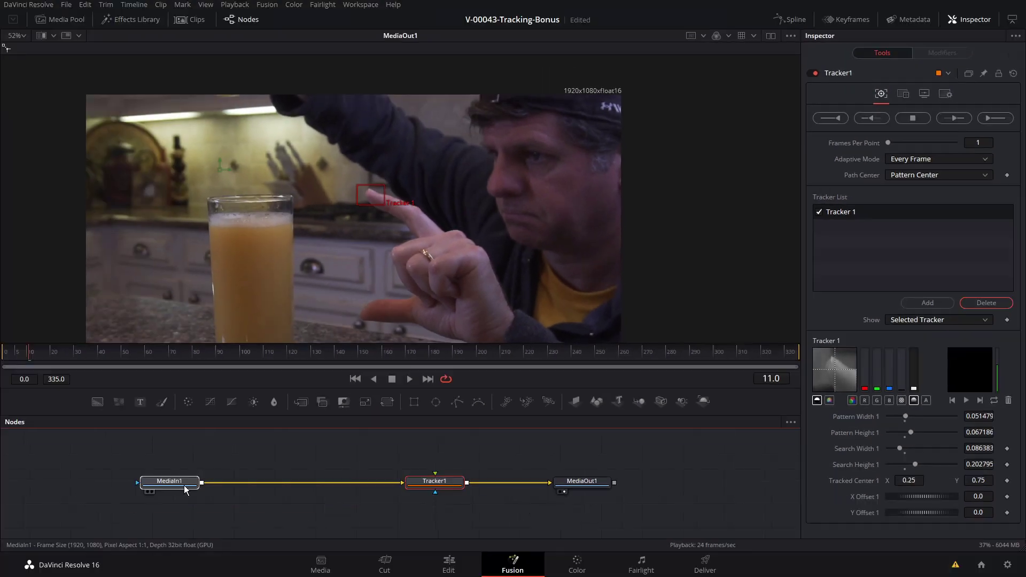
{"action": "left_click", "coordinate": [169, 481]}
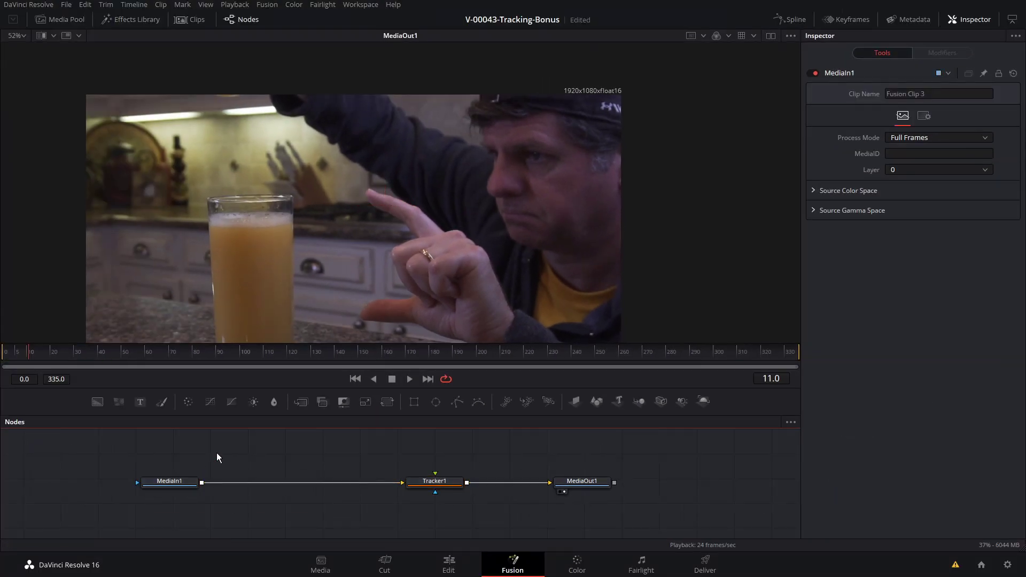
Add a Bitmap node and insert it between MediaIn1 and Tracker1.
{"action": "key", "text": "shift+space"}
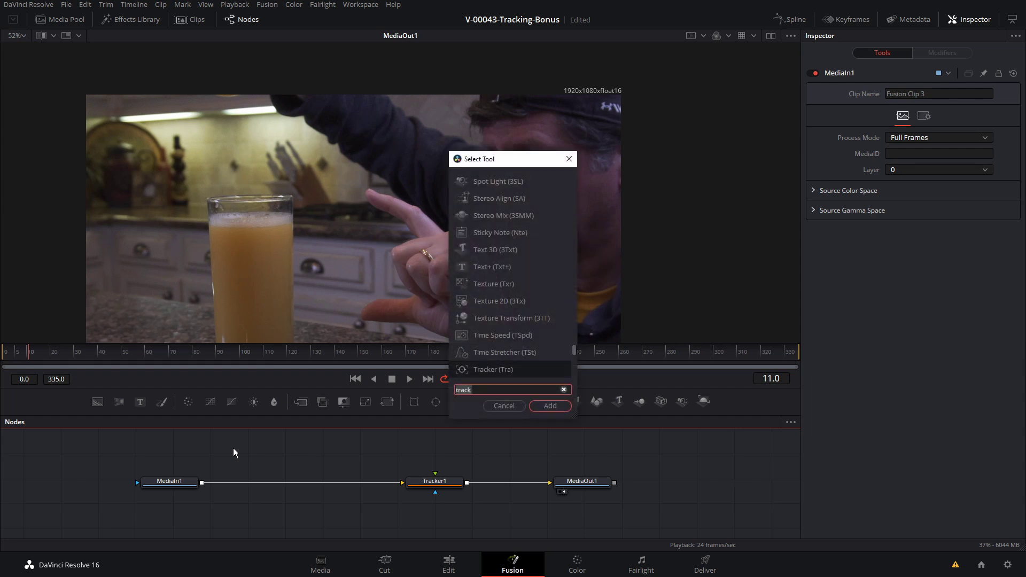
{"action": "type", "text": "bitmap"}
{"action": "key", "text": "Return"}
{"action": "left_click_drag", "start_coordinate": [234, 452], "coordinate": [299, 493]}
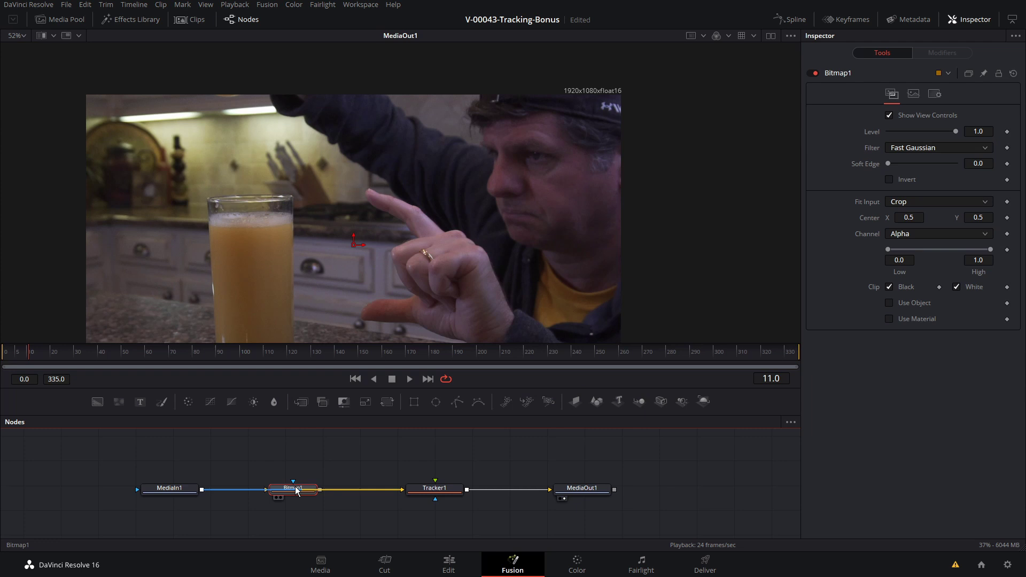
{"action": "left_click_drag", "start_coordinate": [394, 232], "coordinate": [423, 203]}
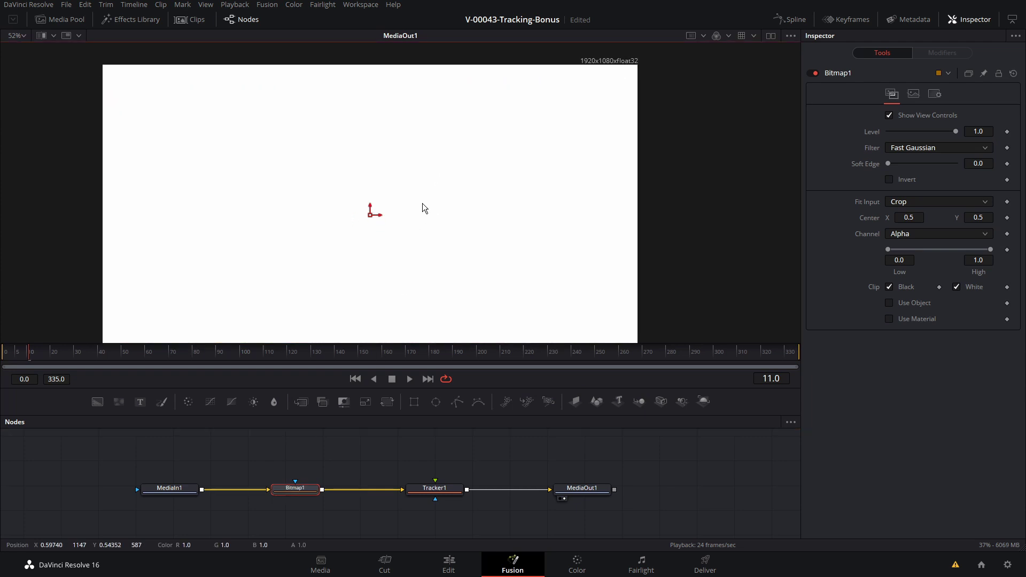
Set Bitmap1's channel to Saturation with Low 0.144 and High 0.622.
{"action": "left_click", "coordinate": [917, 236]}
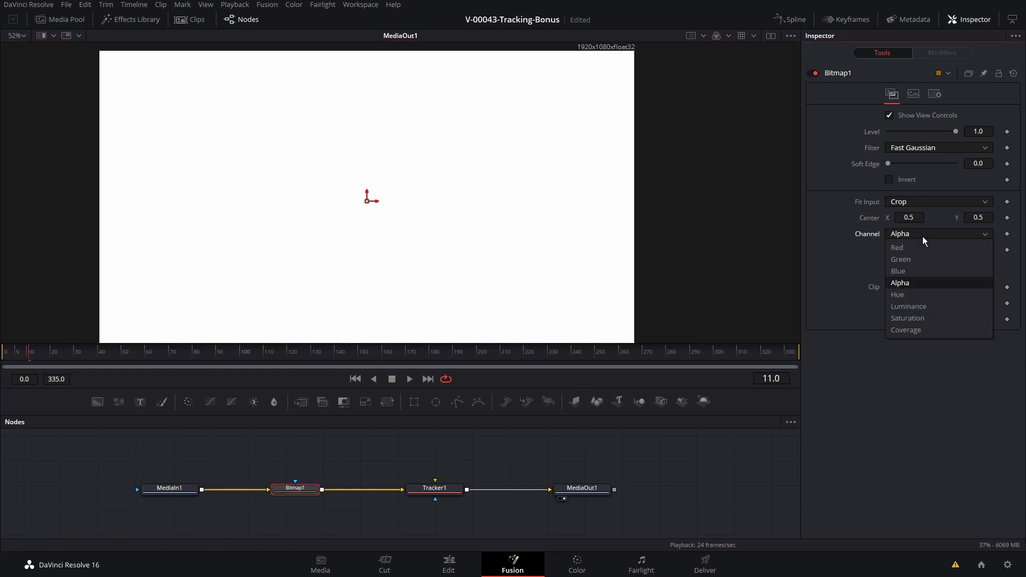
{"action": "left_click", "coordinate": [929, 317]}
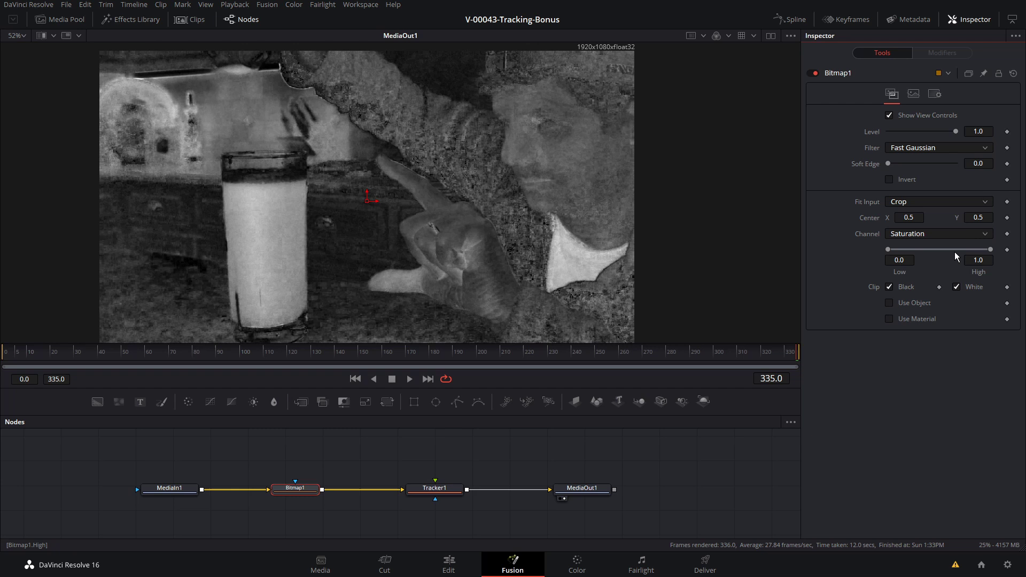
{"action": "left_click_drag", "start_coordinate": [990, 250], "coordinate": [968, 249]}
{"action": "left_click_drag", "start_coordinate": [888, 249], "coordinate": [903, 248]}
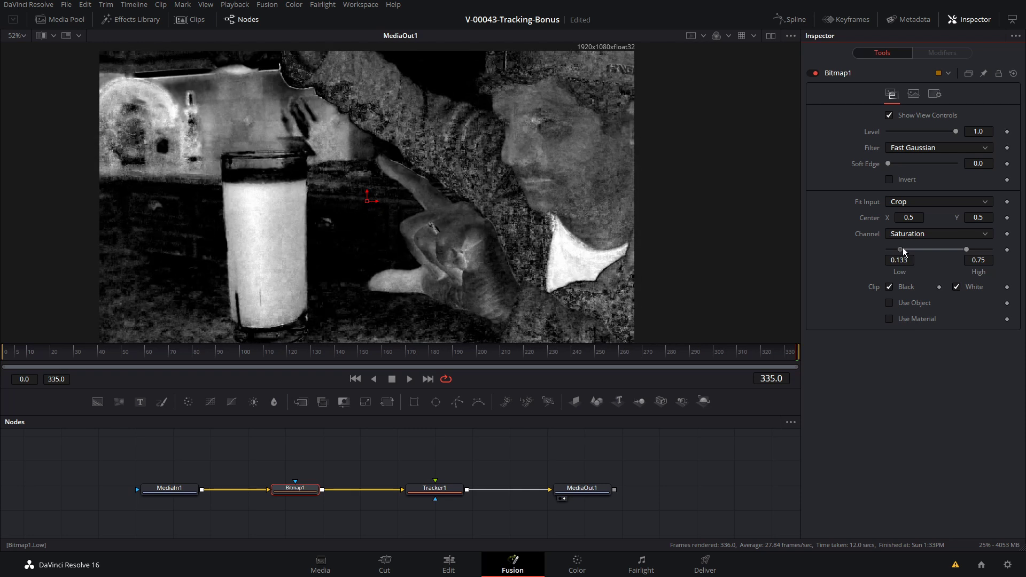
{"action": "left_click_drag", "start_coordinate": [967, 247], "coordinate": [969, 249]}
{"action": "left_click_drag", "start_coordinate": [903, 250], "coordinate": [899, 249]}
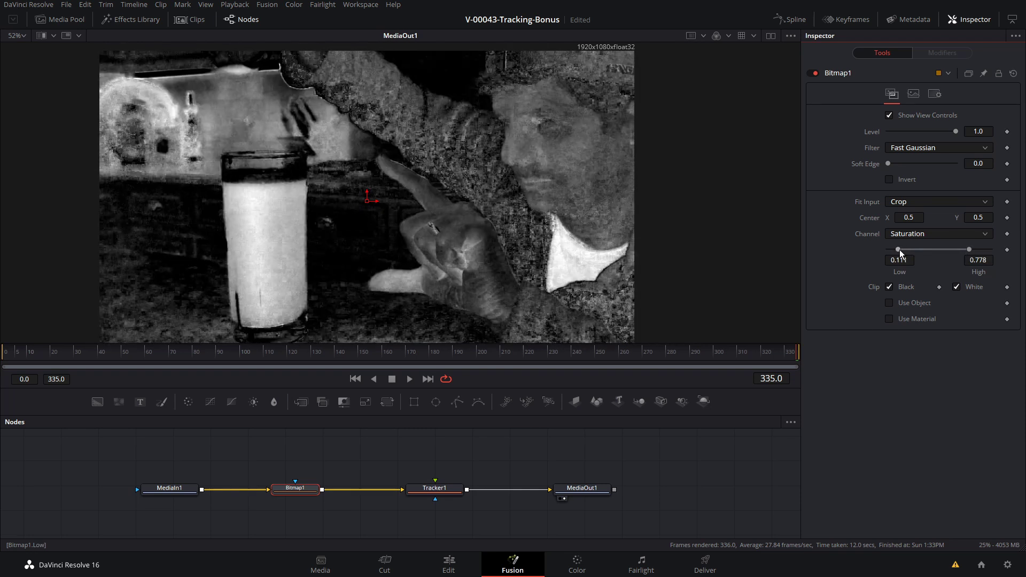
{"action": "left_click_drag", "start_coordinate": [969, 249], "coordinate": [902, 249]}
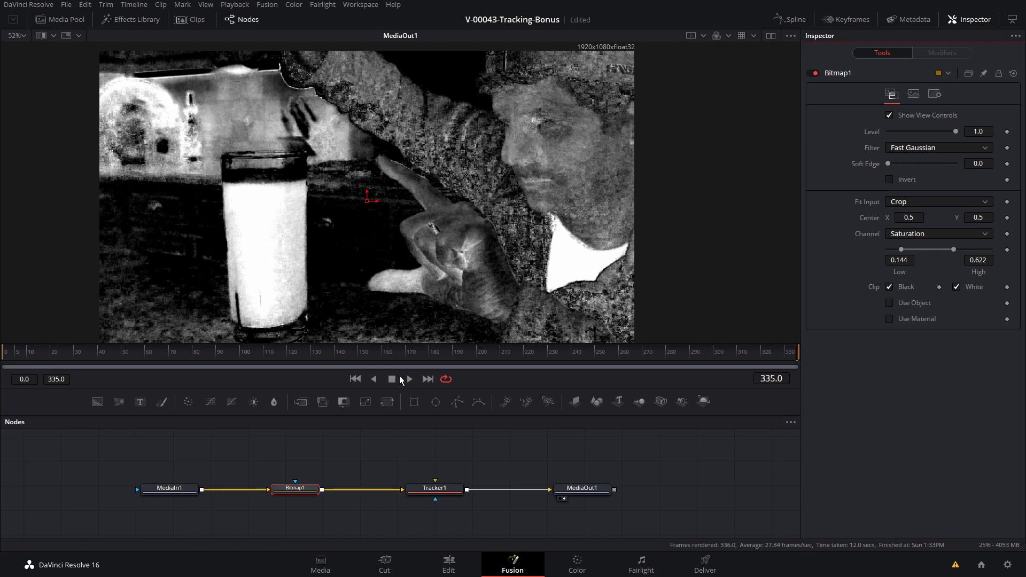
Select Tracker1 and place its box on the fingertip at frame 0.
{"action": "left_click", "coordinate": [430, 491]}
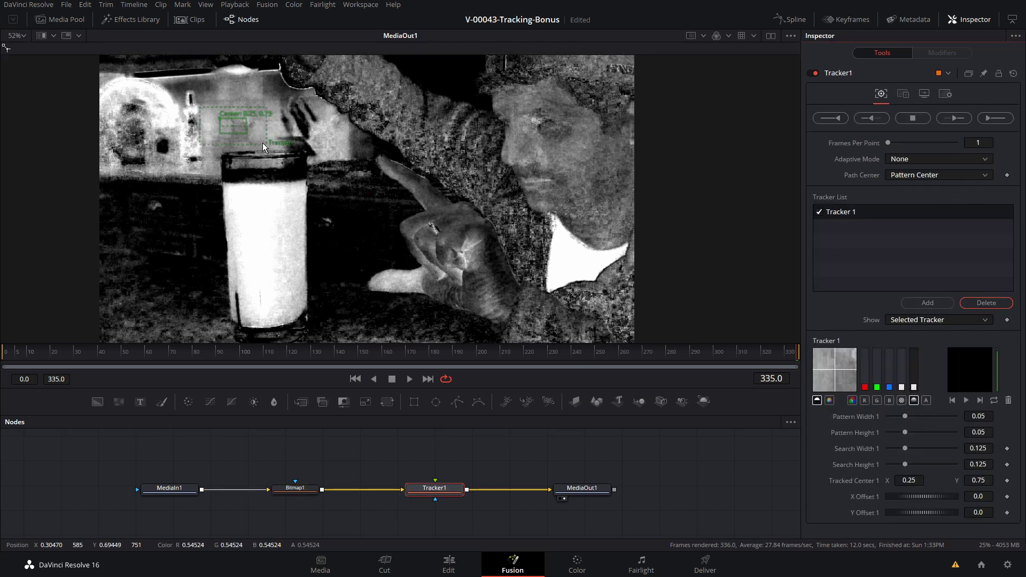
{"action": "left_click_drag", "start_coordinate": [217, 118], "coordinate": [218, 117]}
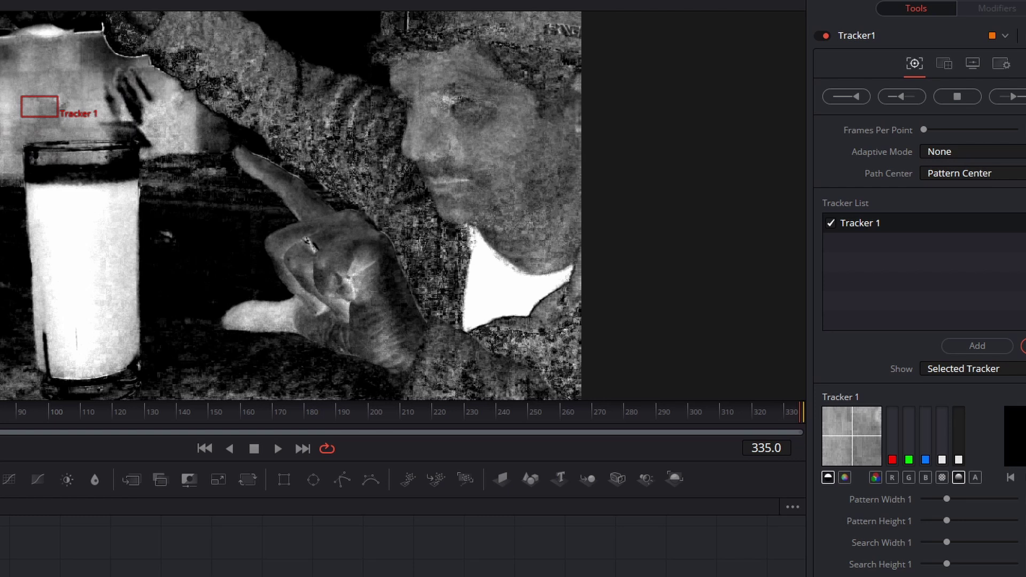
{"action": "key", "text": "Home"}
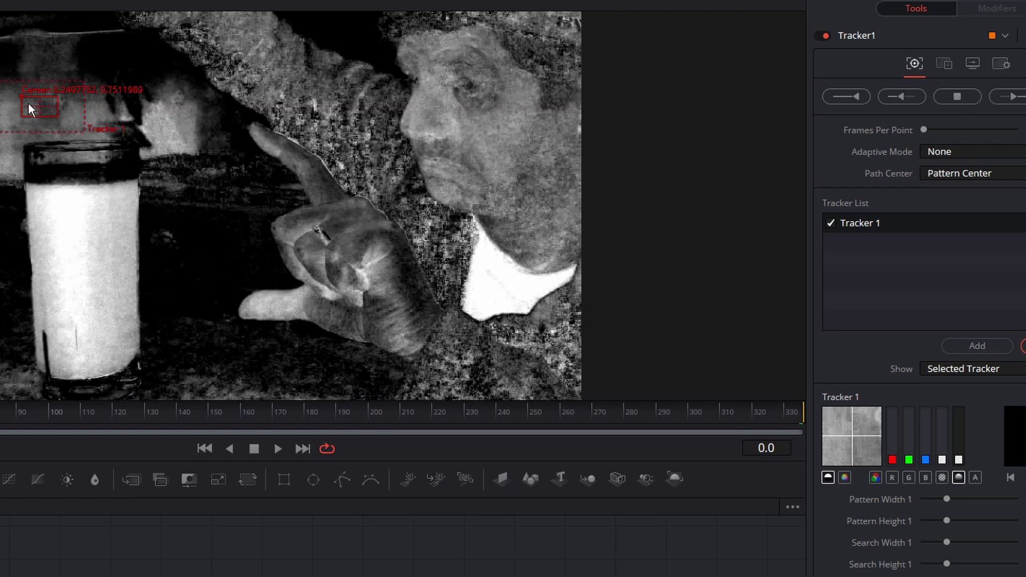
{"action": "left_click_drag", "start_coordinate": [28, 104], "coordinate": [236, 118]}
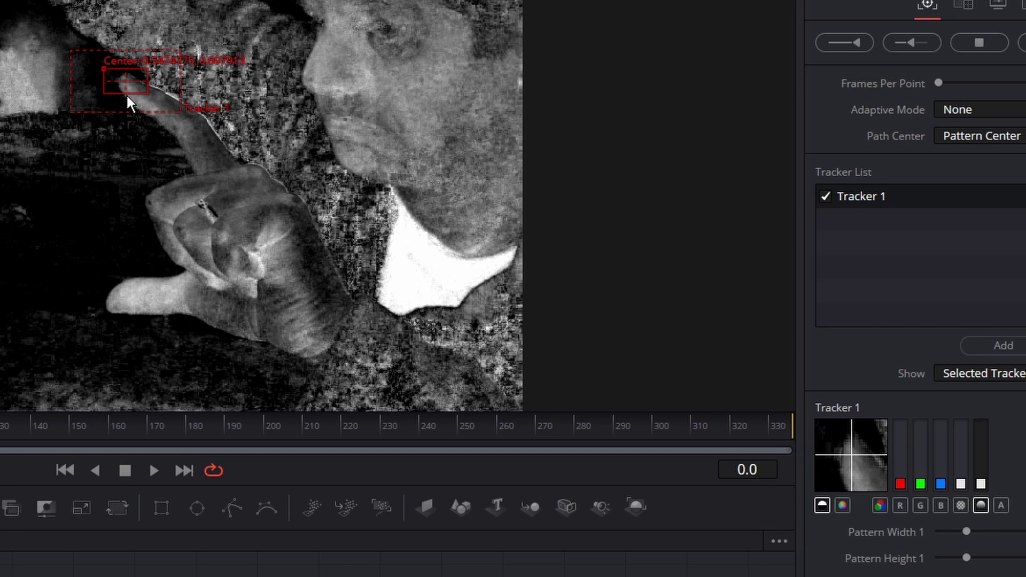
{"action": "left_click_drag", "start_coordinate": [100, 69], "coordinate": [98, 66]}
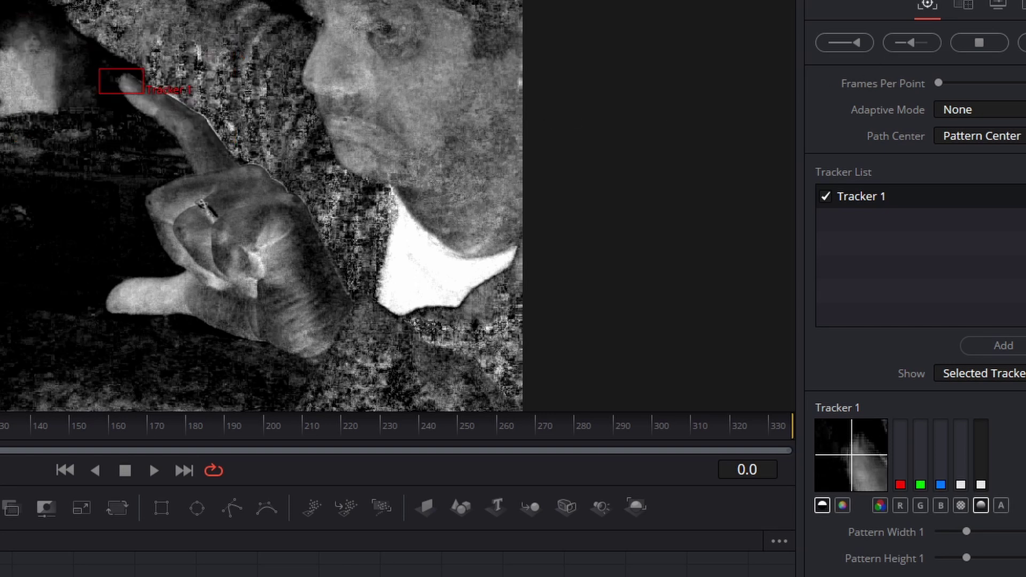
Track the fingertip forward through frame 335, then glance at the Bitmap1–Tracker1 link options.
{"action": "left_click", "coordinate": [1022, 42]}
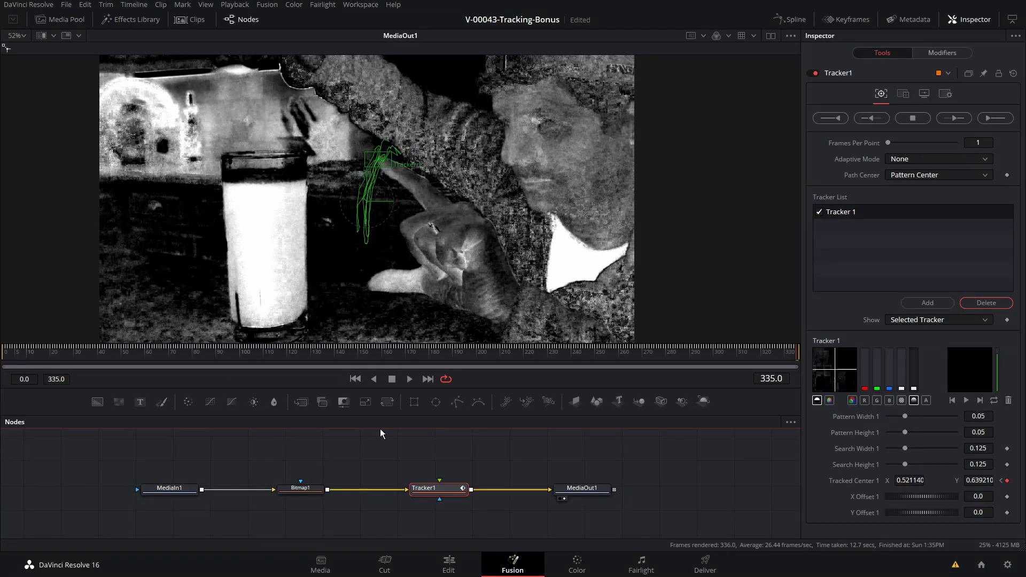
{"action": "right_click", "coordinate": [332, 491]}
{"action": "key", "text": "Escape"}
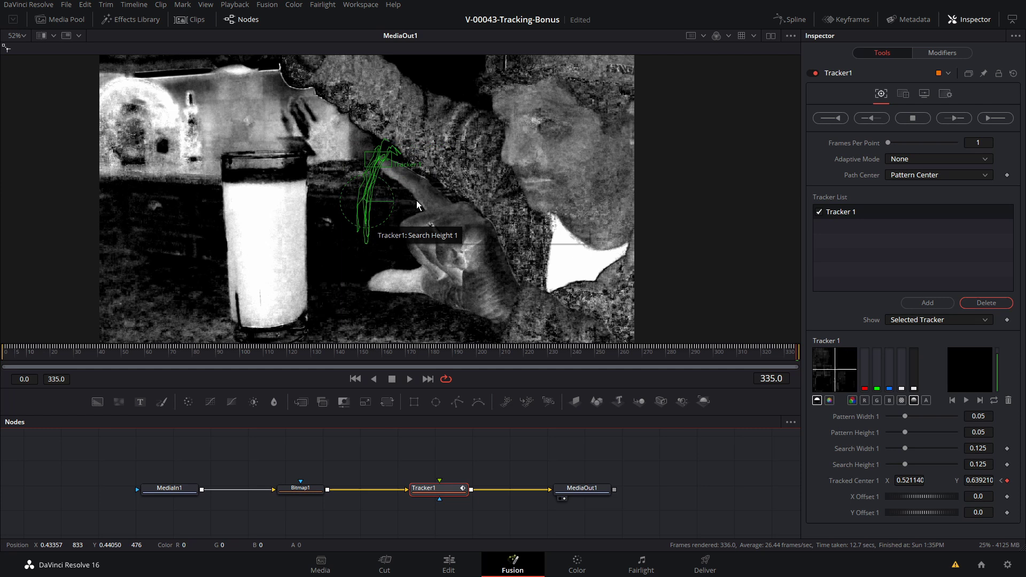
Delete the Bitmap1 node and reset Tracker1 to its default settings.
{"action": "left_click", "coordinate": [307, 493]}
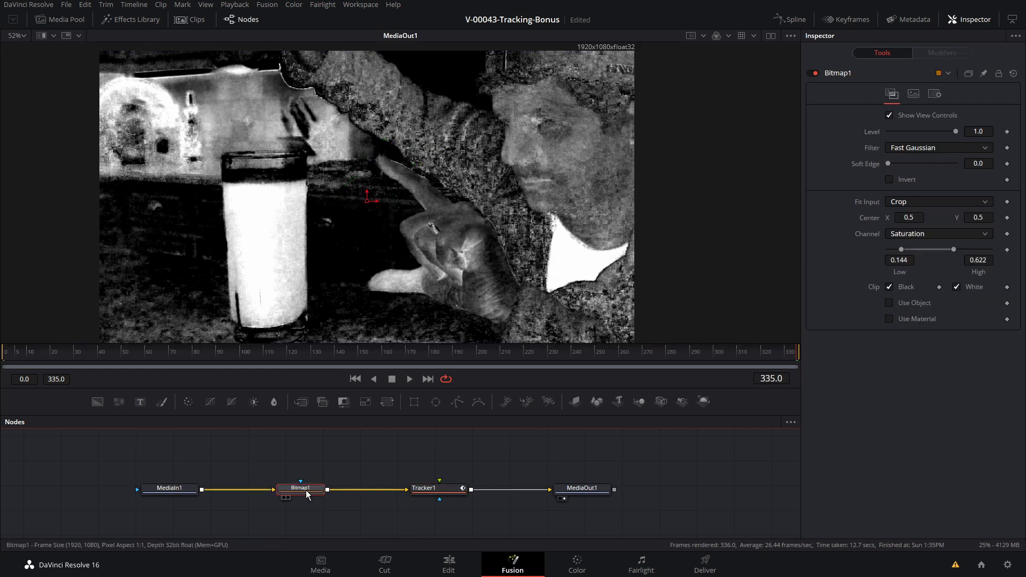
{"action": "key", "text": "Delete"}
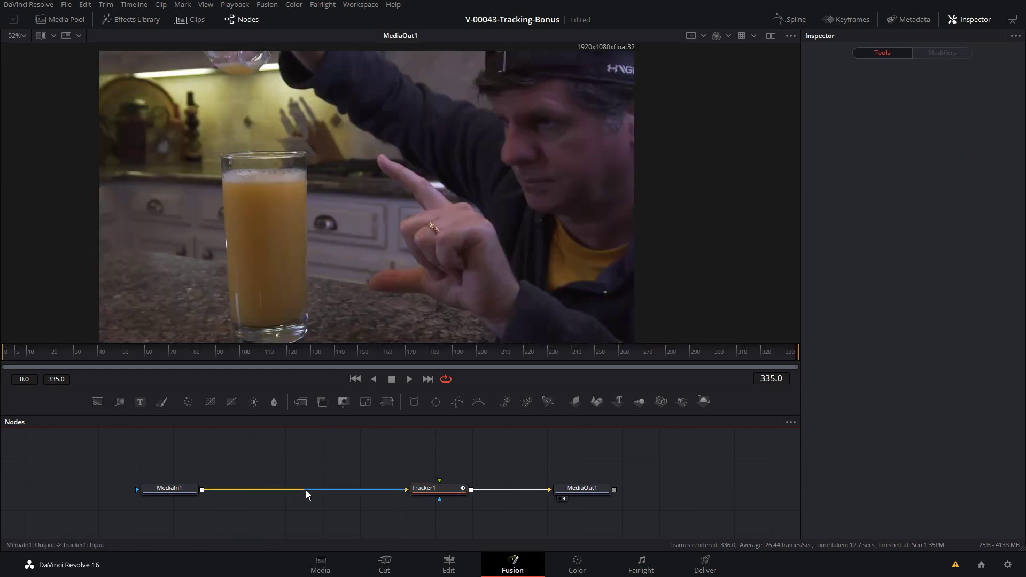
{"action": "left_click", "coordinate": [436, 493]}
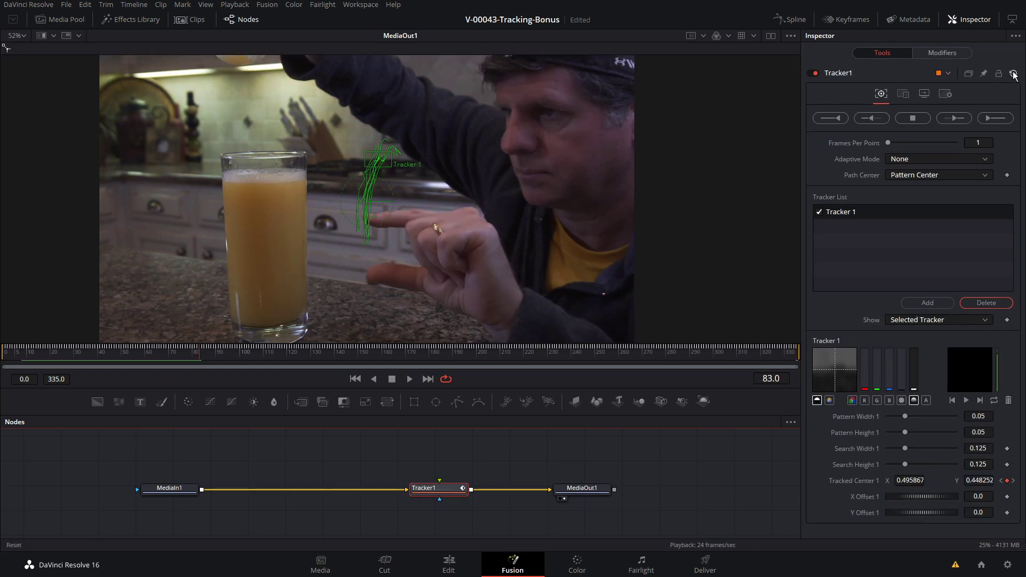
{"action": "left_click", "coordinate": [1014, 75]}
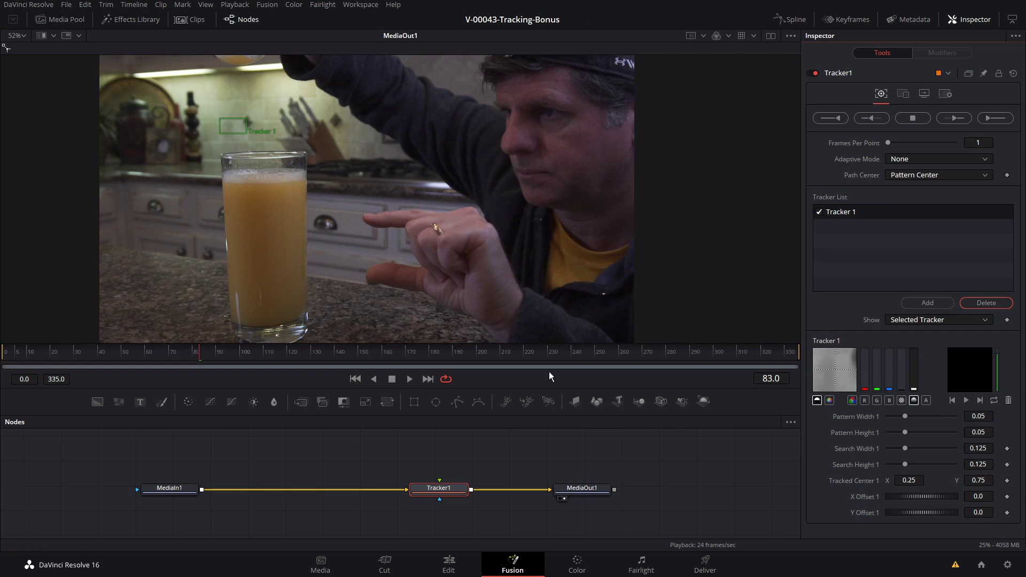
Move the tracker onto the fingertip at frame 0.
{"action": "left_click", "coordinate": [12, 357]}
{"action": "left_click_drag", "start_coordinate": [12, 357], "coordinate": [6, 357]}
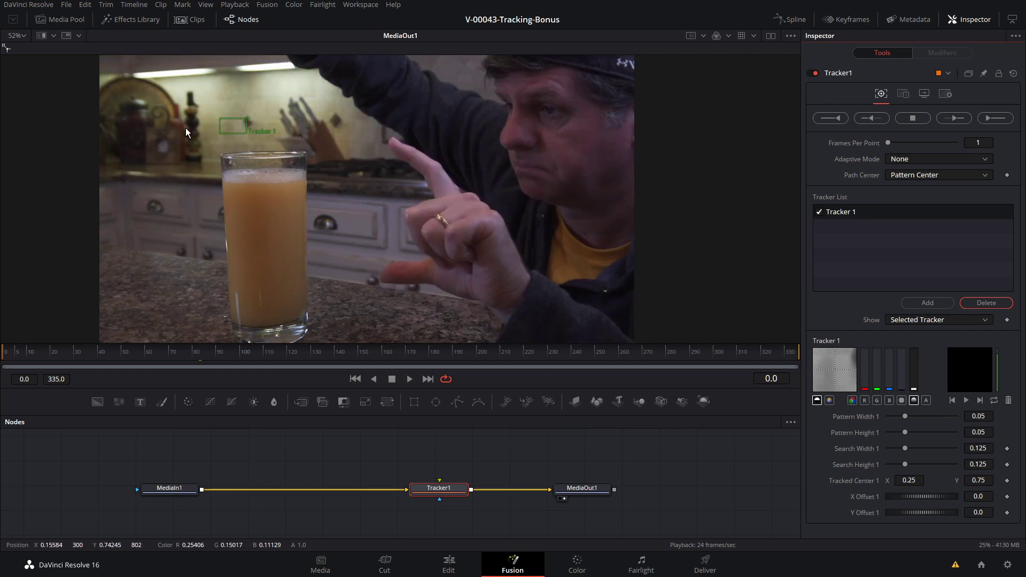
{"action": "left_click_drag", "start_coordinate": [233, 126], "coordinate": [392, 142]}
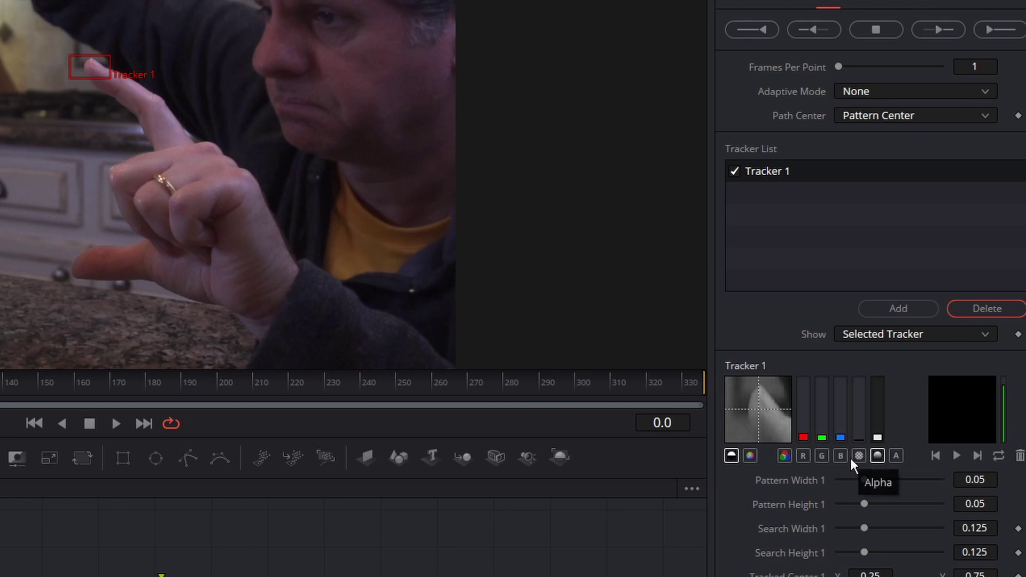
Try the Red and Alpha pattern channels, settling on Luminance.
{"action": "left_click", "coordinate": [804, 456]}
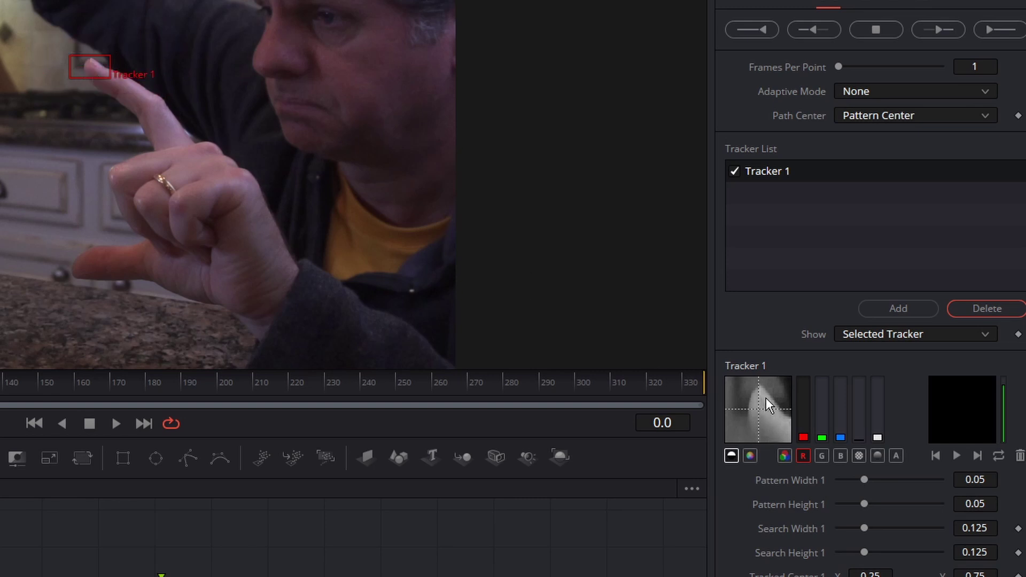
{"action": "left_click", "coordinate": [860, 457]}
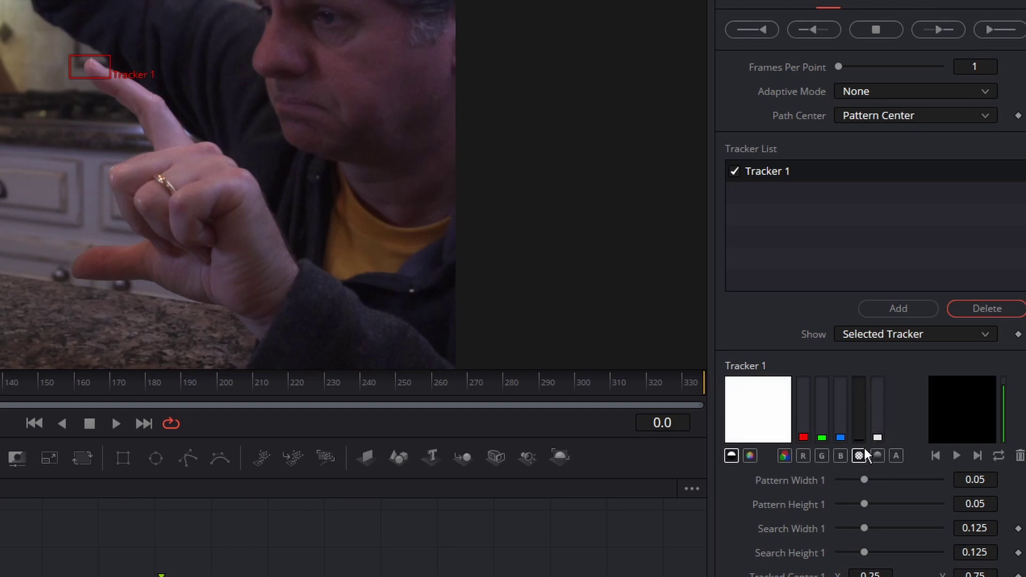
{"action": "left_click", "coordinate": [877, 456]}
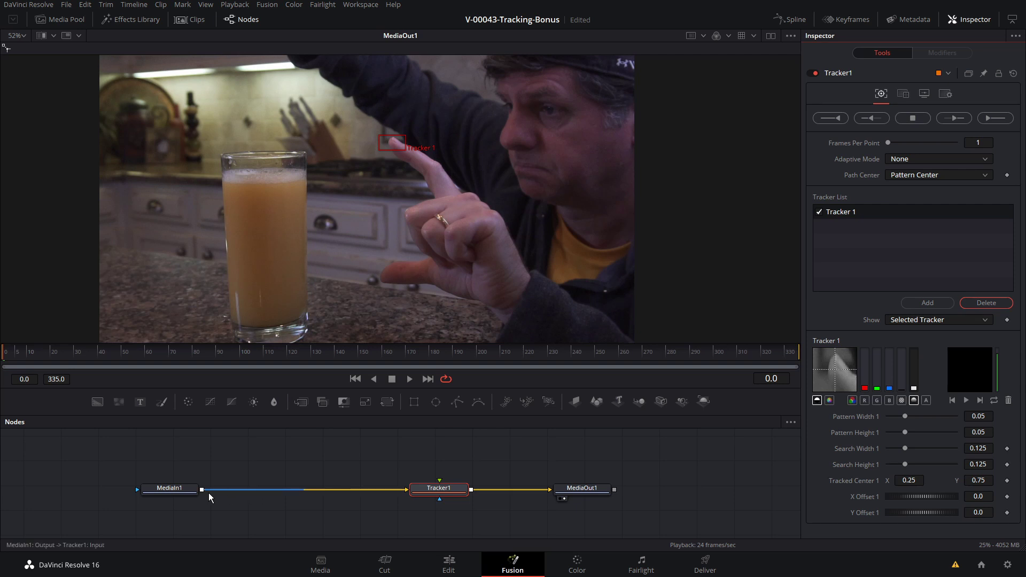
Insert an Ultra Keyer between MediaIn1 and Tracker1 and sample the pinkish background colour to key it out.
{"action": "left_click_drag", "start_coordinate": [182, 493], "coordinate": [143, 494]}
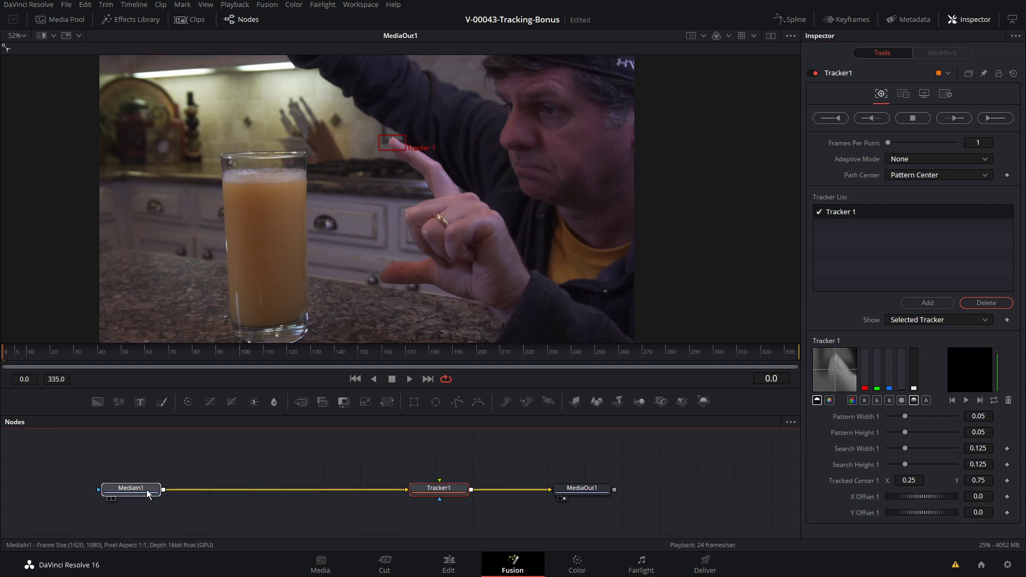
{"action": "key", "text": "shift+space"}
{"action": "type", "text": "bit"}
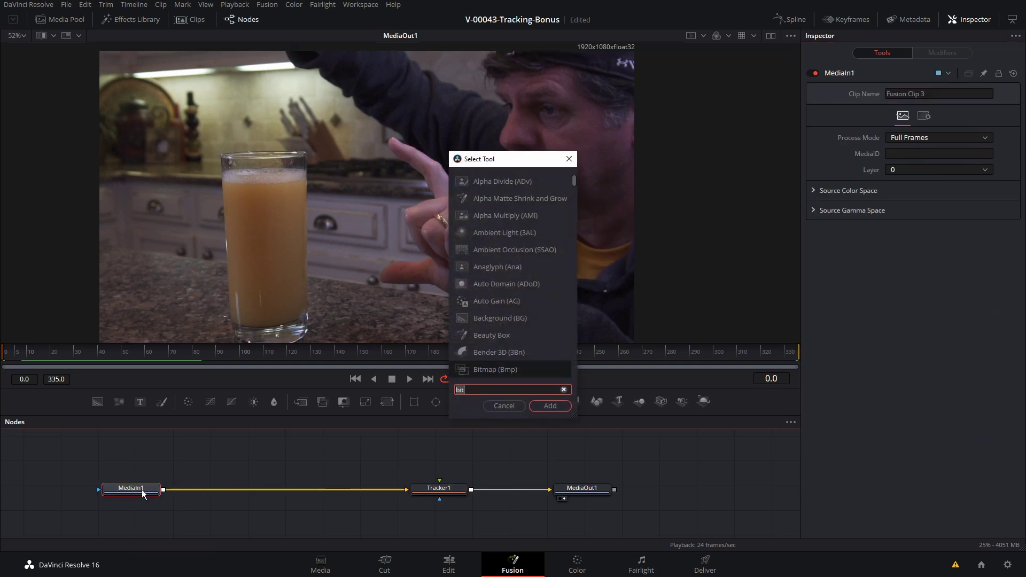
{"action": "type", "text": "ultr"}
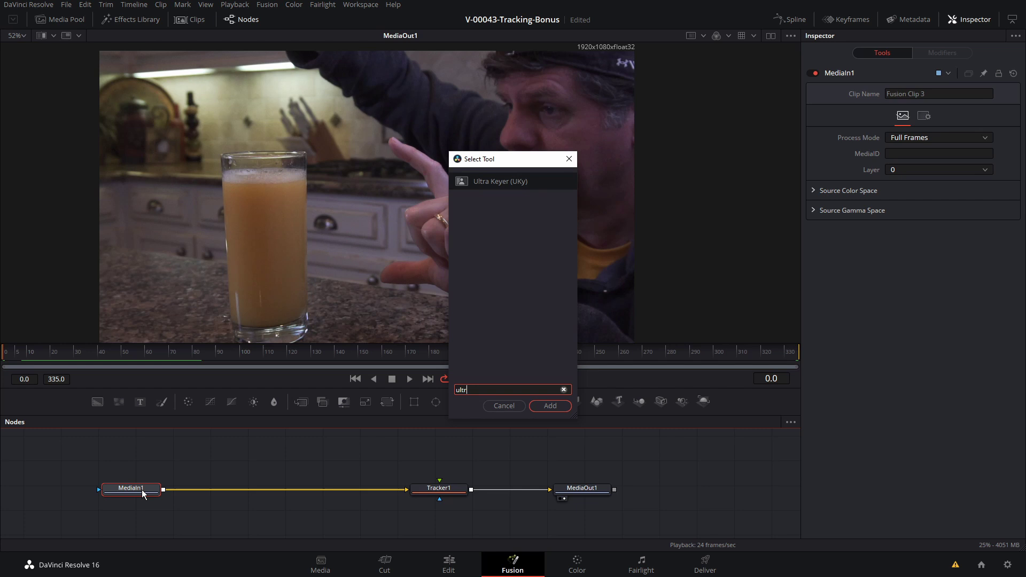
{"action": "key", "text": "Return"}
{"action": "left_click_drag", "start_coordinate": [214, 494], "coordinate": [283, 497]}
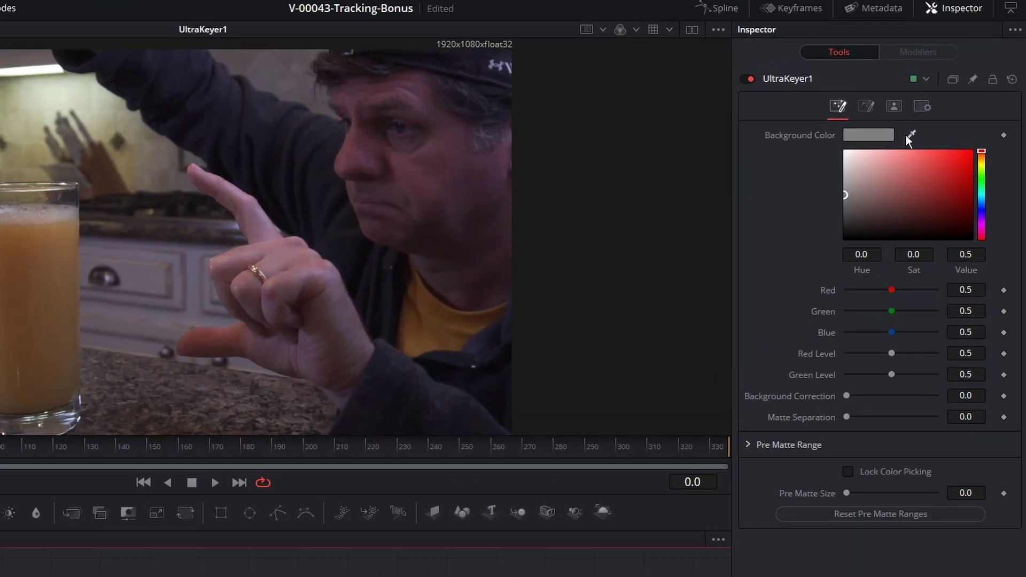
{"action": "left_click_drag", "start_coordinate": [910, 133], "coordinate": [223, 182]}
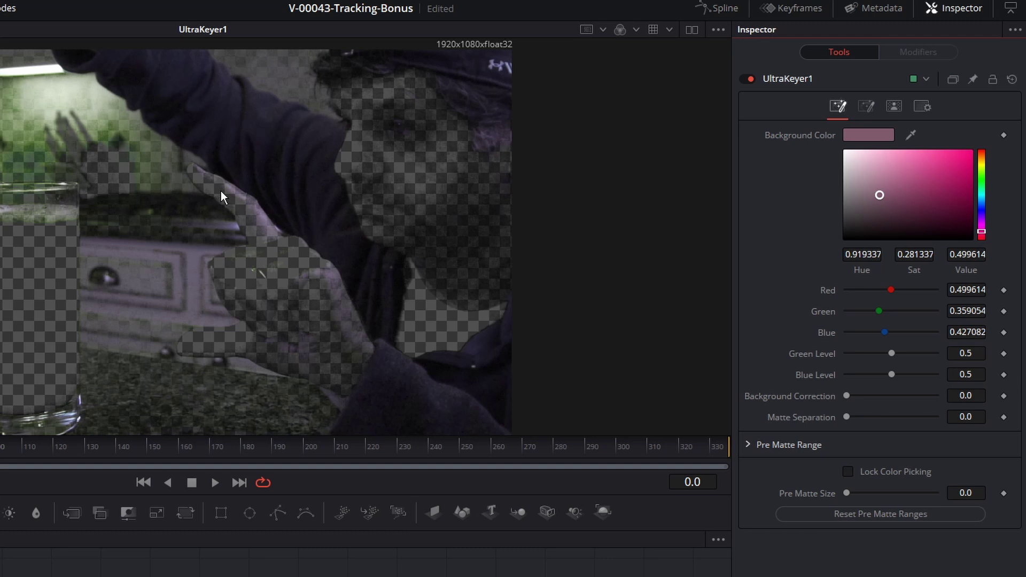
Play through the keyer's alpha matte to check it, then return the viewer to the colour image.
{"action": "left_click", "coordinate": [622, 33]}
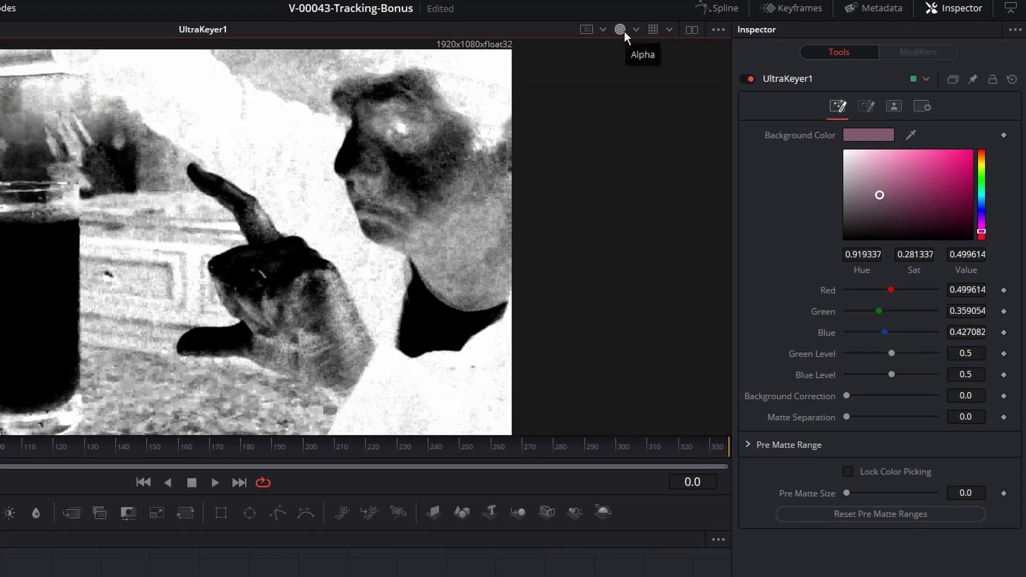
{"action": "key", "text": "space"}
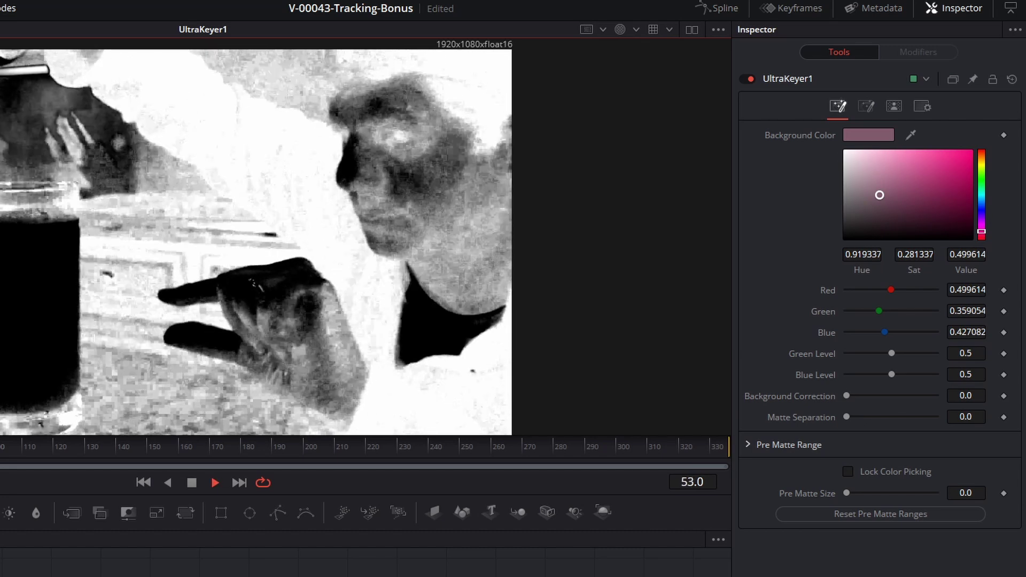
{"action": "key", "text": "space"}
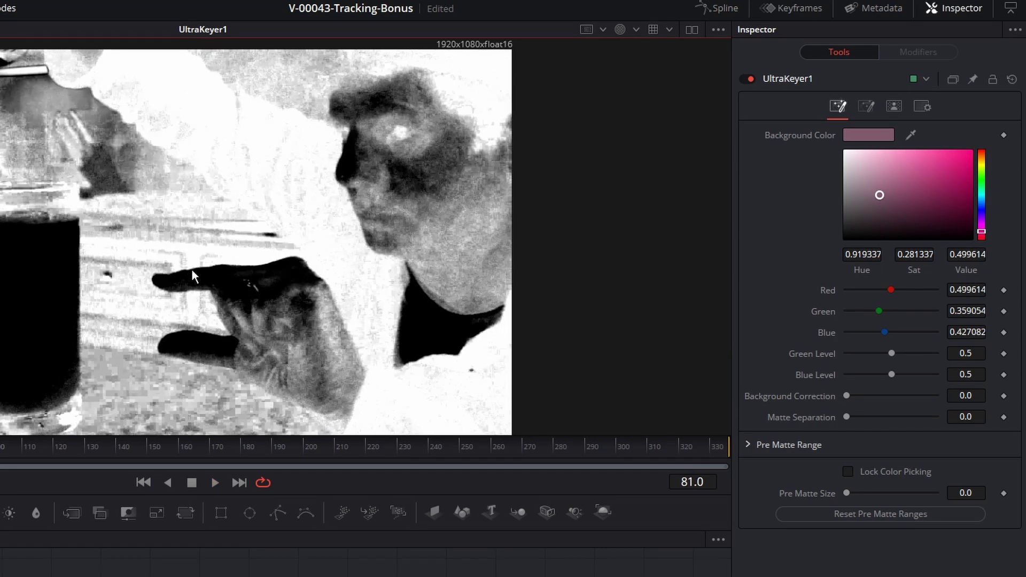
{"action": "key", "text": "space"}
{"action": "key", "text": "space"}
{"action": "left_click", "coordinate": [621, 30]}
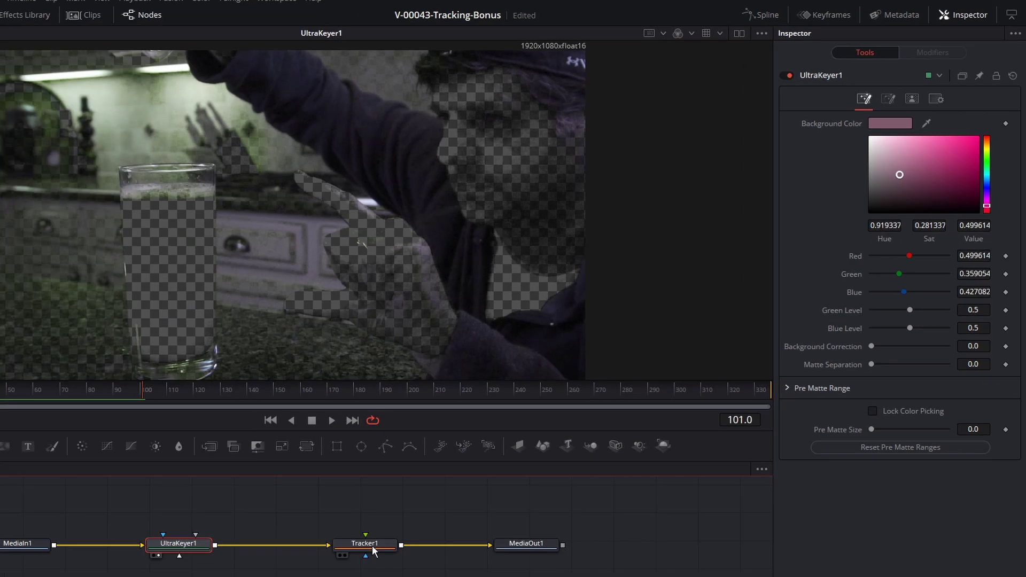
Place Tracker1's pattern on the fingertip and have it follow the keyed alpha channel.
{"action": "left_click", "coordinate": [455, 486]}
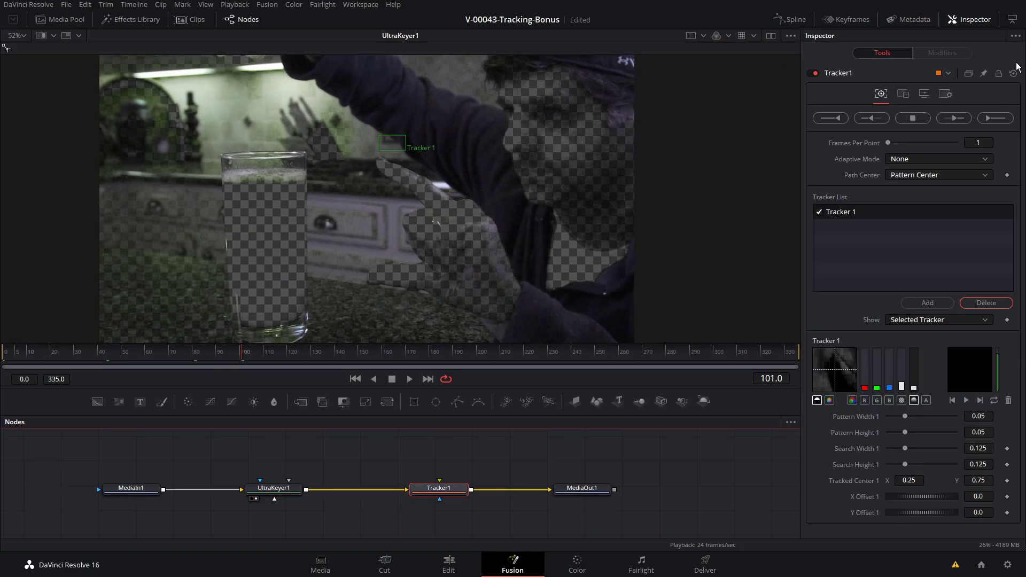
{"action": "mouse_move", "coordinate": [233, 122]}
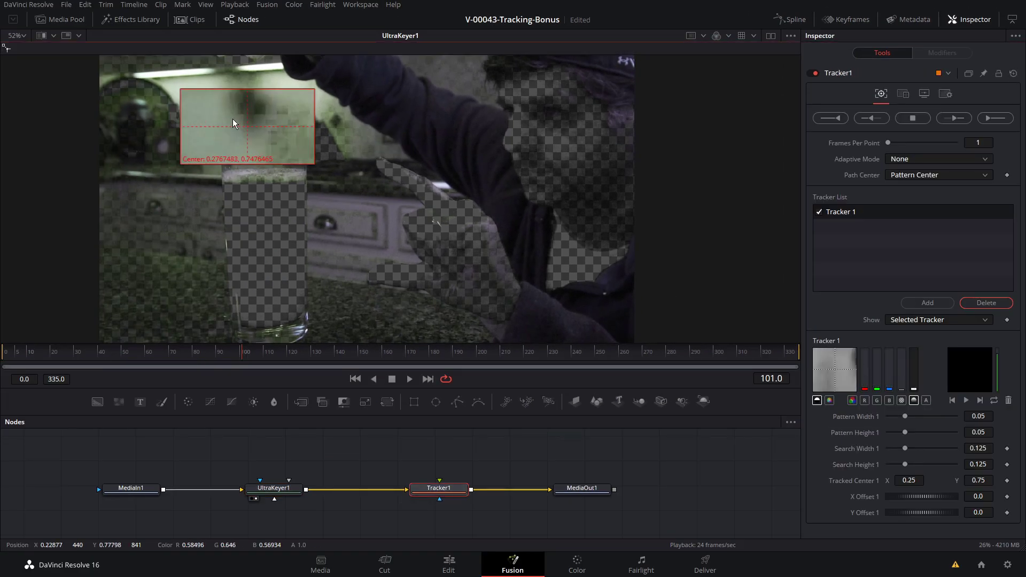
{"action": "left_click_drag", "start_coordinate": [233, 121], "coordinate": [364, 153]}
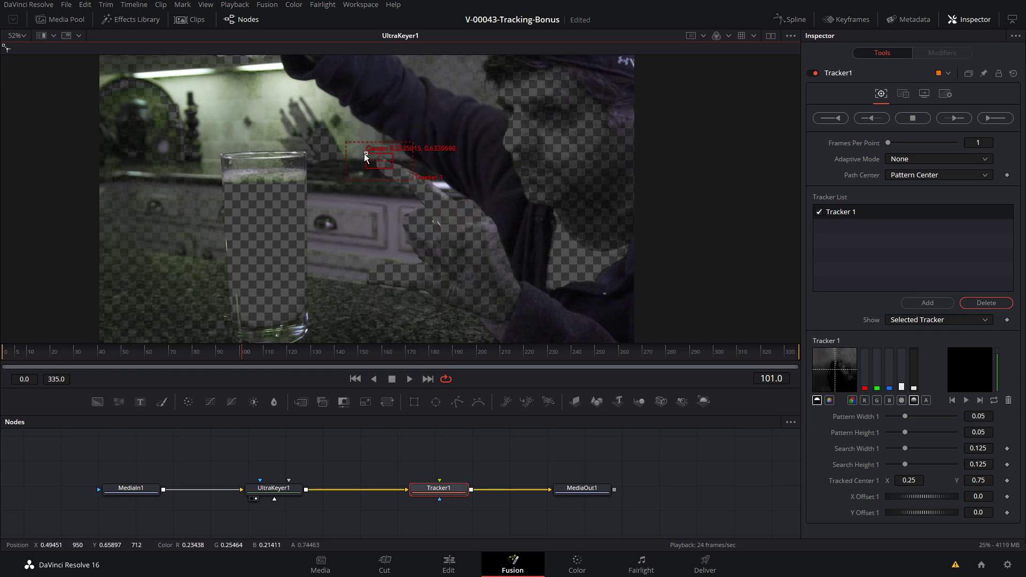
{"action": "left_click", "coordinate": [913, 402]}
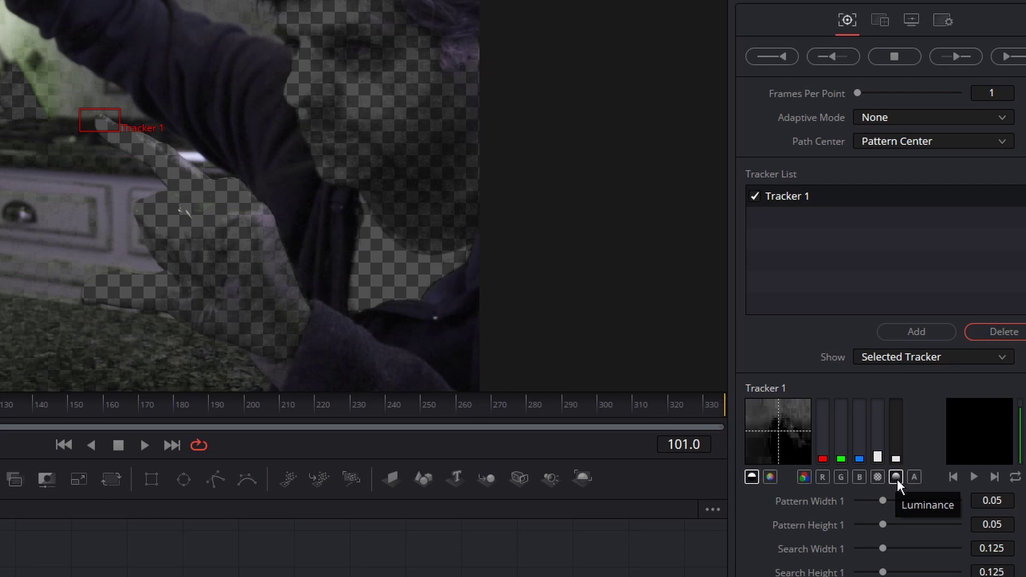
{"action": "left_click", "coordinate": [879, 479]}
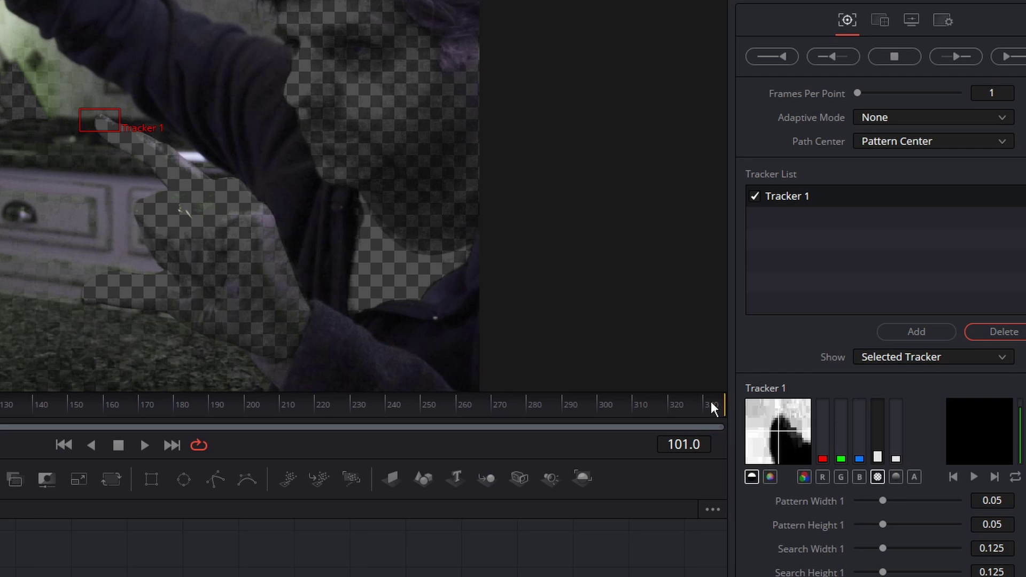
Track the fingertip forward from frame 0 through frame 335 and dismiss the Render completed notice.
{"action": "mouse_move", "coordinate": [103, 126]}
{"action": "key", "text": "Home"}
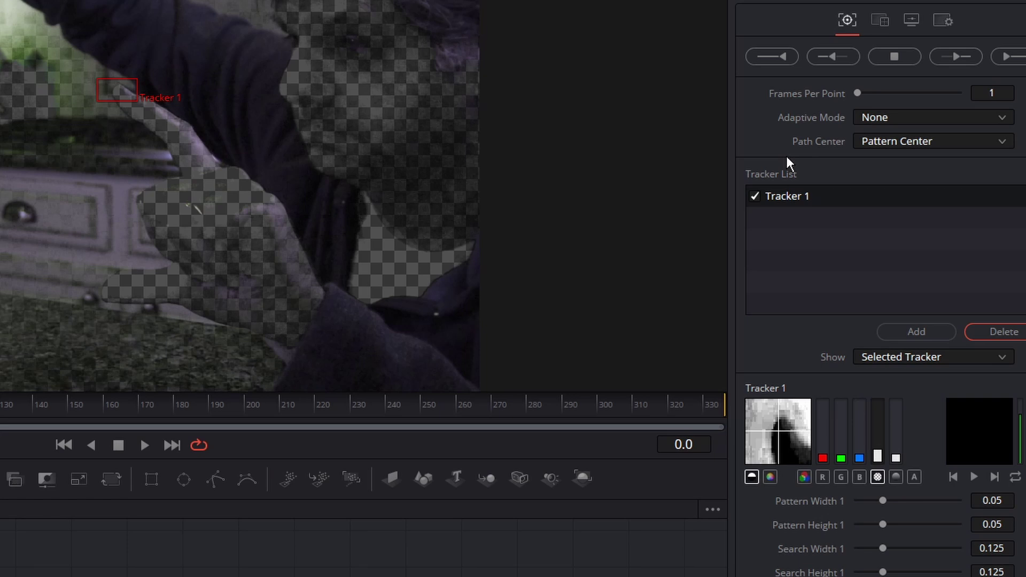
{"action": "left_click", "coordinate": [1005, 57]}
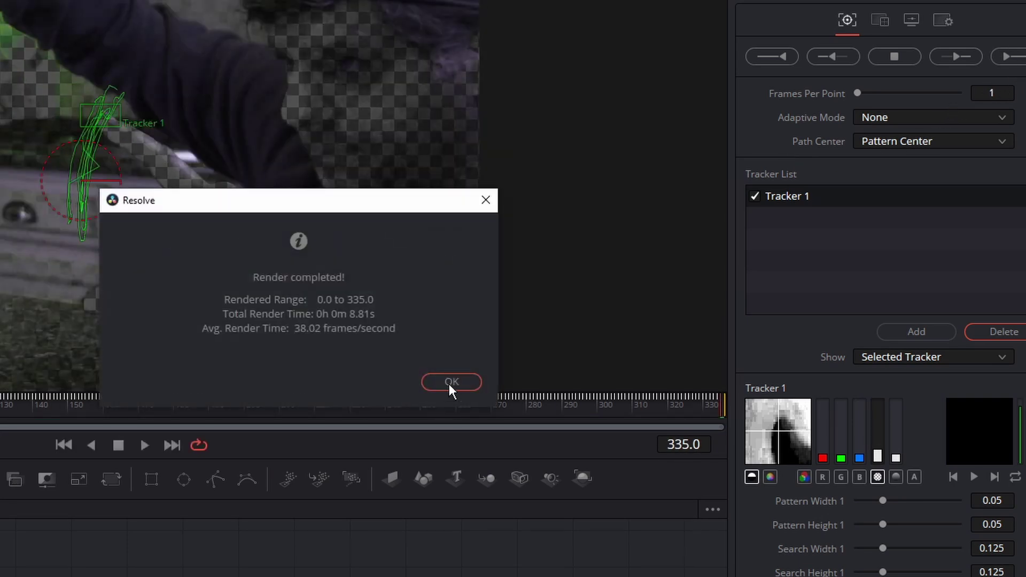
{"action": "left_click", "coordinate": [449, 384]}
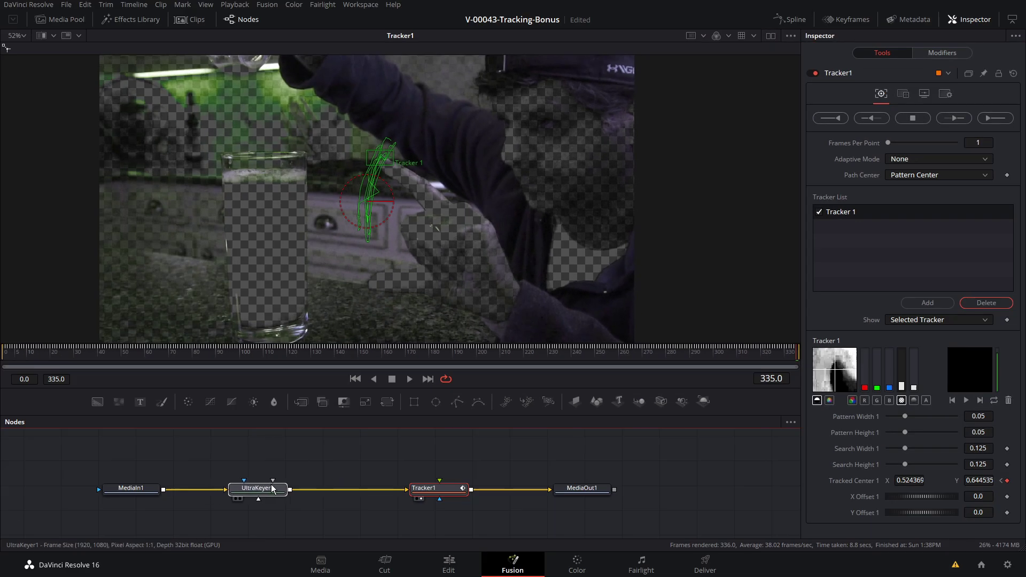
Undo the keyer and Color Corrector nodes, and set the tracker pattern to the red channel.
{"action": "left_click", "coordinate": [272, 489]}
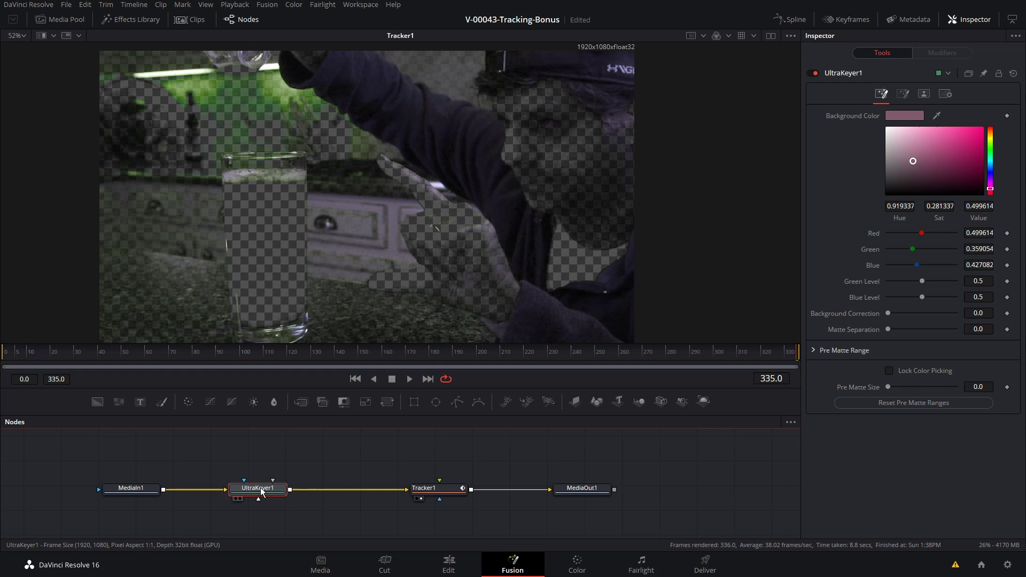
{"action": "key", "text": "ctrl+z"}
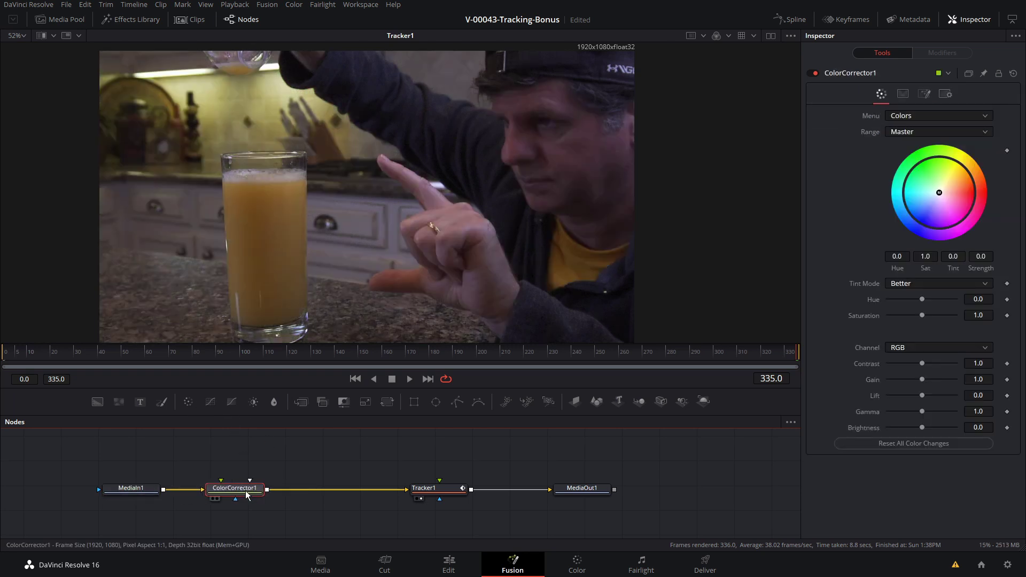
{"action": "key", "text": "ctrl+z"}
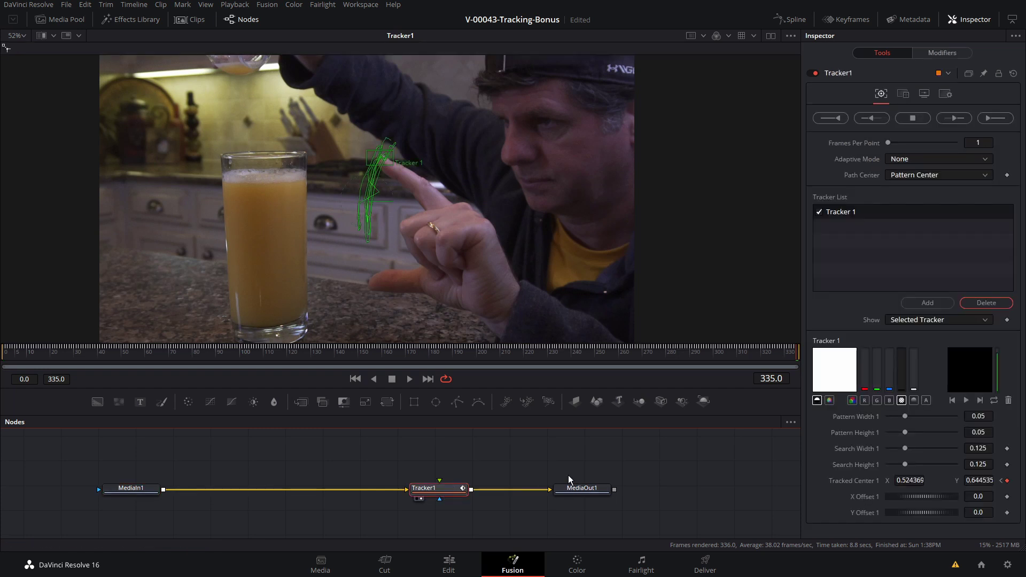
{"action": "left_click", "coordinate": [864, 400]}
{"action": "left_click_drag", "start_coordinate": [368, 156], "coordinate": [368, 156]}
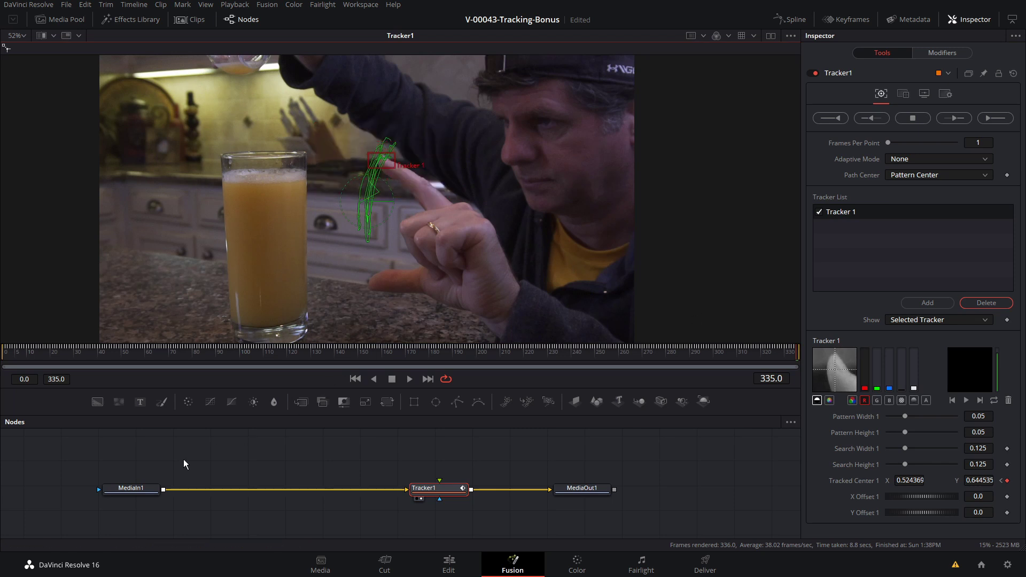
Try an Edge Detect node after MediaIn1 with Grayscale Edges and smoothing, then delete it.
{"action": "left_click", "coordinate": [138, 492]}
{"action": "key", "text": "shift+space"}
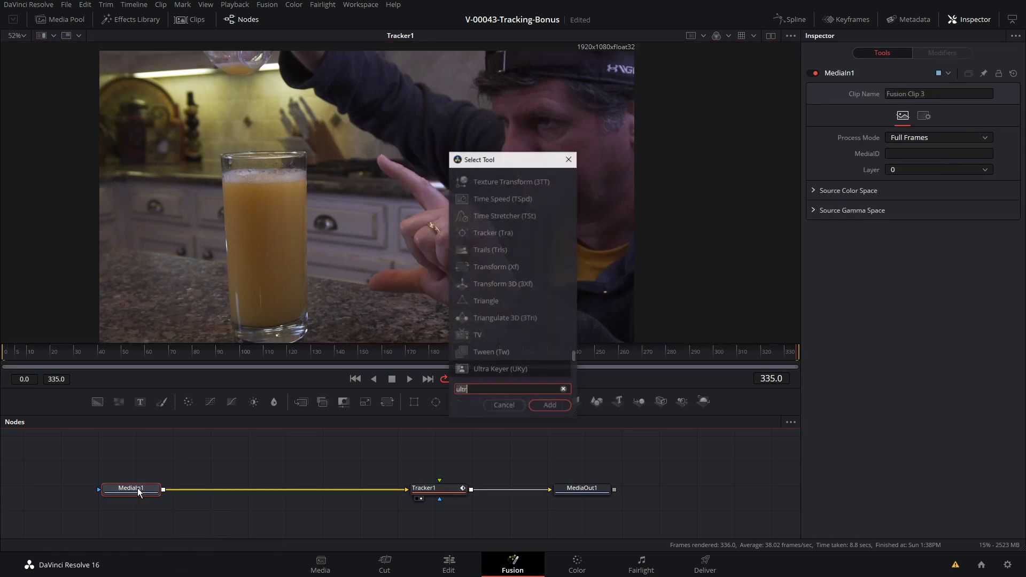
{"action": "type", "text": "edge"}
{"action": "key", "text": "Return"}
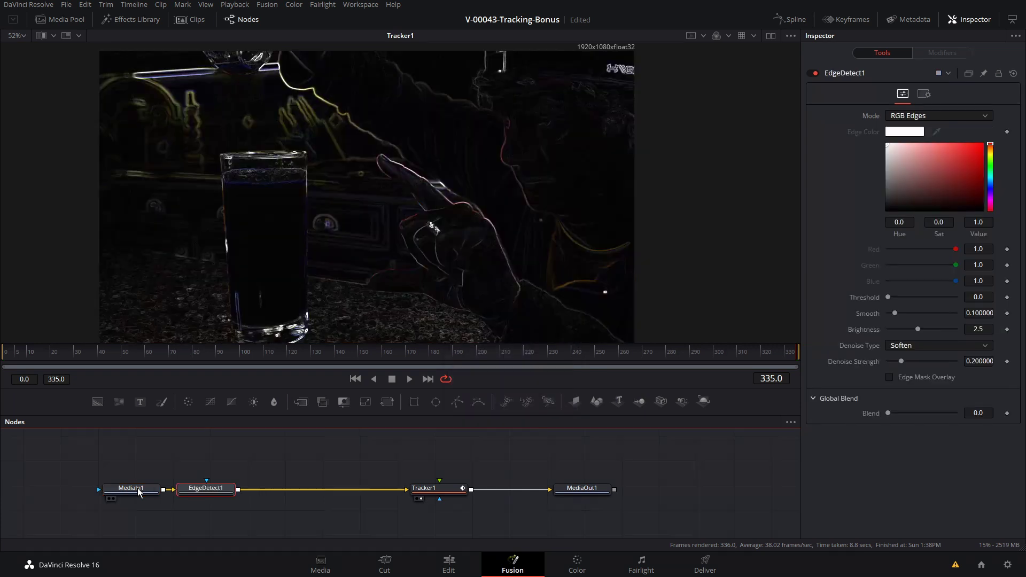
{"action": "left_click", "coordinate": [933, 116]}
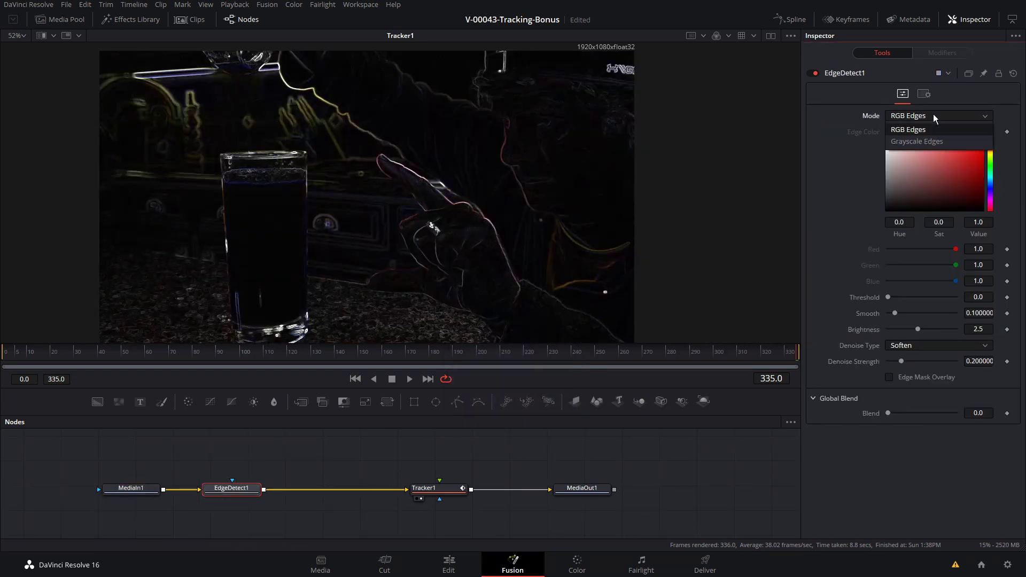
{"action": "left_click", "coordinate": [932, 142]}
{"action": "mouse_move", "coordinate": [896, 312]}
{"action": "left_mouse_down"}
{"action": "mouse_move", "coordinate": [910, 316]}
{"action": "mouse_move", "coordinate": [896, 317]}
{"action": "left_mouse_up"}
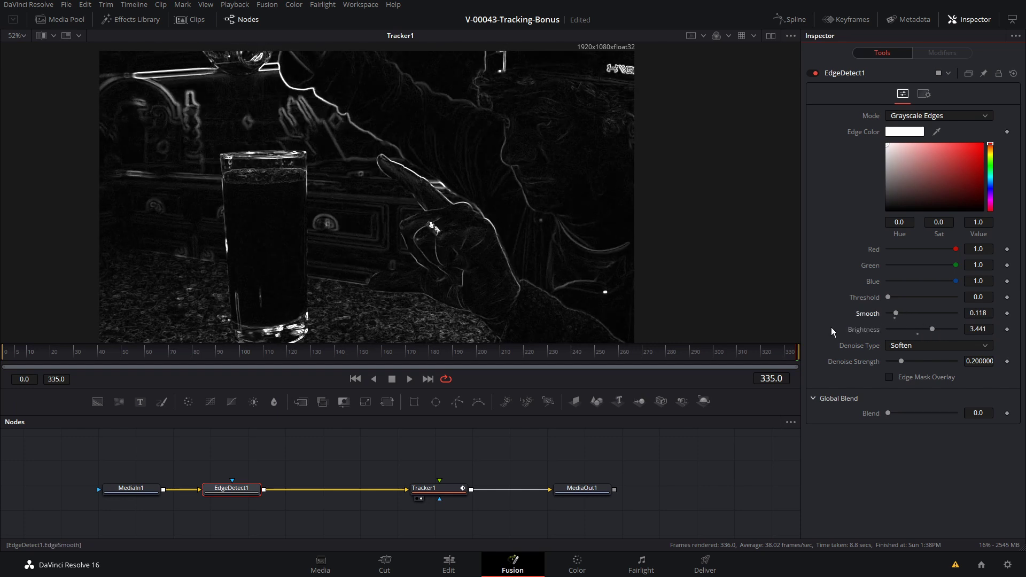
{"action": "key", "text": "Delete"}
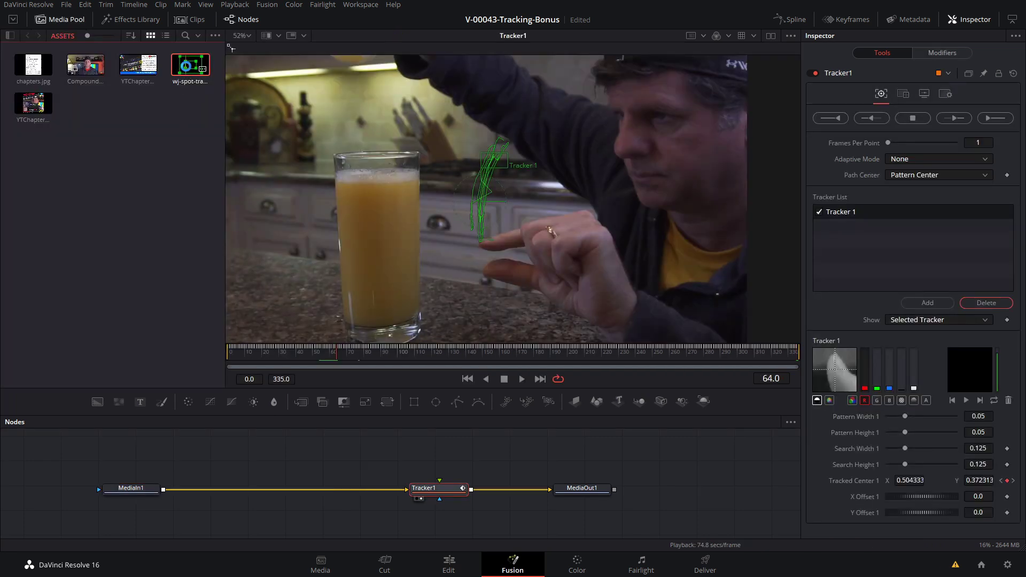
Bring the wj-spot-tracking image into the node graph and play the clip from an early frame.
{"action": "left_click_drag", "start_coordinate": [191, 64], "coordinate": [440, 493]}
{"action": "left_click", "coordinate": [261, 352]}
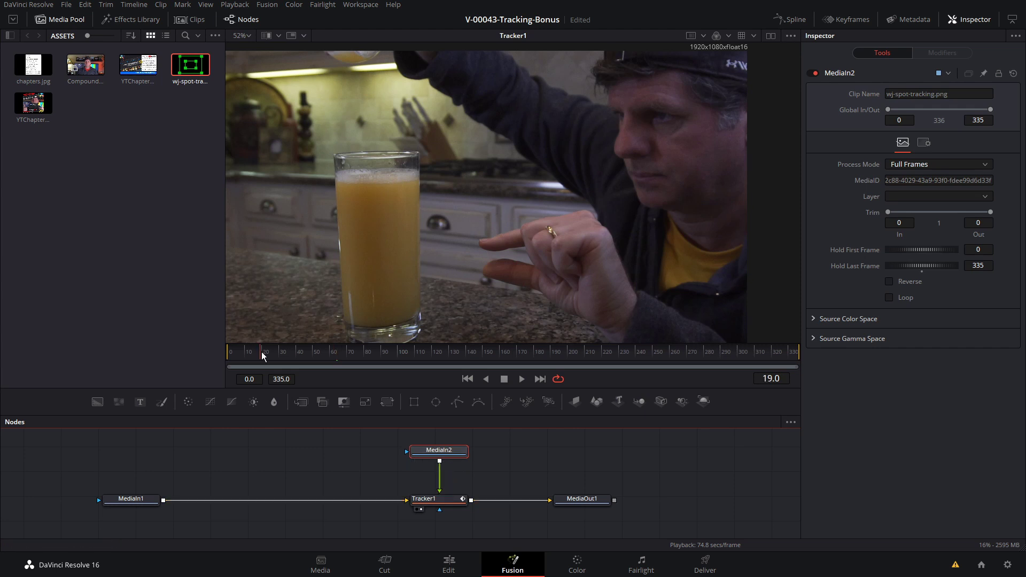
{"action": "key", "text": "space"}
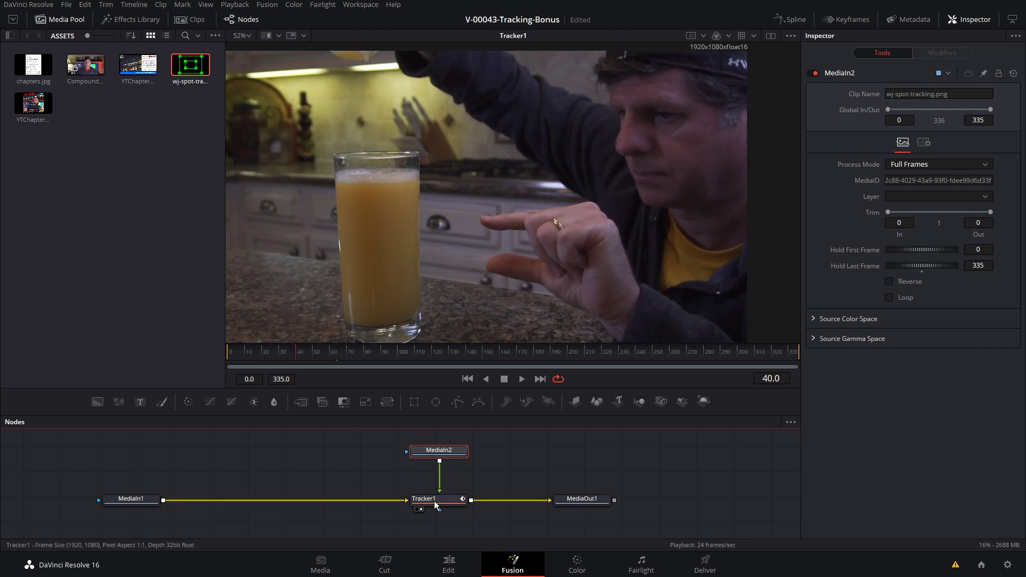
Set the fingertip tracker's operation to Match Move.
{"action": "left_click", "coordinate": [435, 502]}
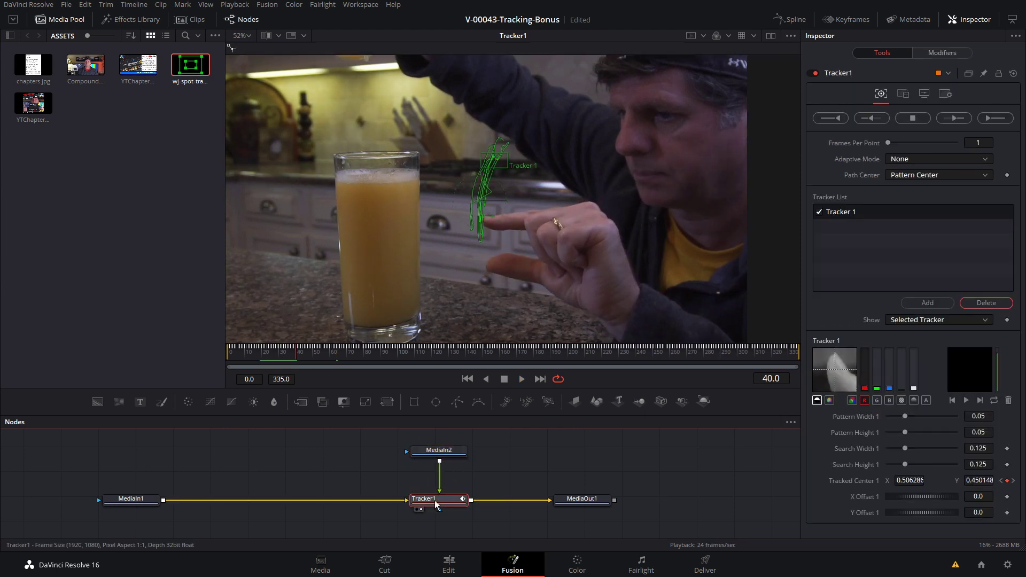
{"action": "left_click", "coordinate": [904, 95]}
{"action": "left_click", "coordinate": [913, 115]}
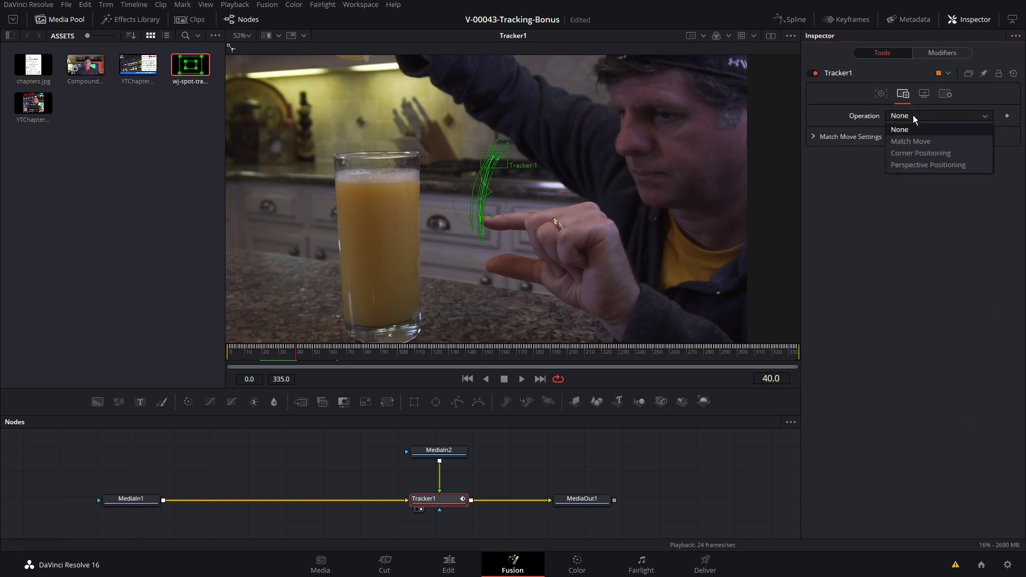
{"action": "left_click", "coordinate": [915, 141]}
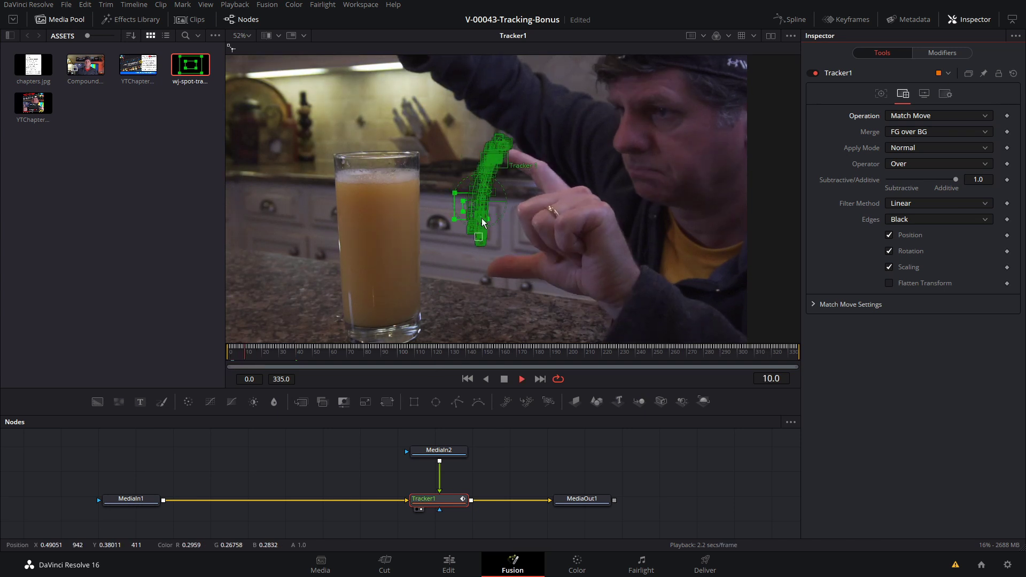
Add a Transform after the green box graphic, move it onto the fingertip, and play the result.
{"action": "left_click", "coordinate": [430, 451]}
{"action": "left_click", "coordinate": [387, 402]}
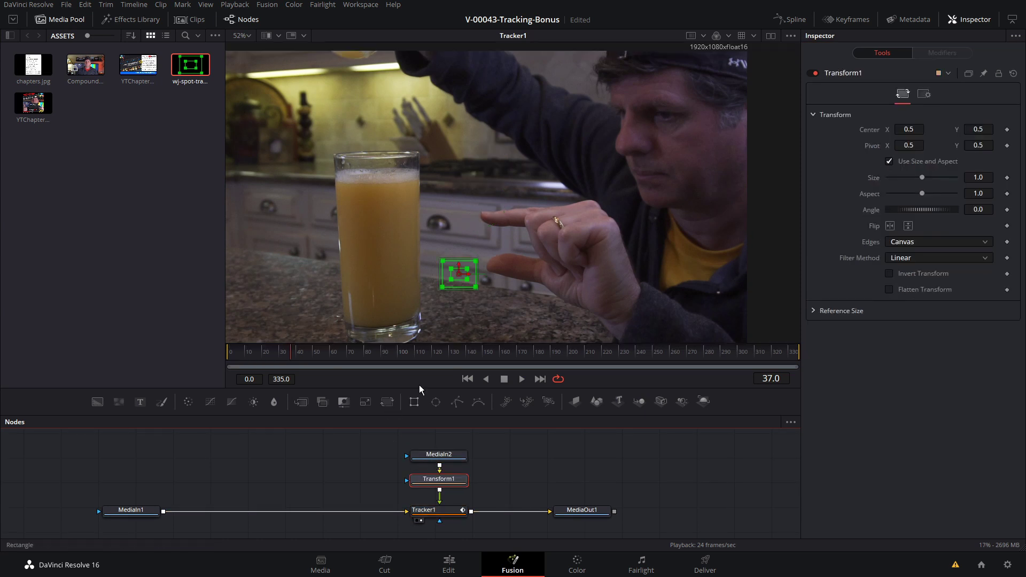
{"action": "left_click_drag", "start_coordinate": [460, 275], "coordinate": [484, 219]}
{"action": "left_click", "coordinate": [276, 353]}
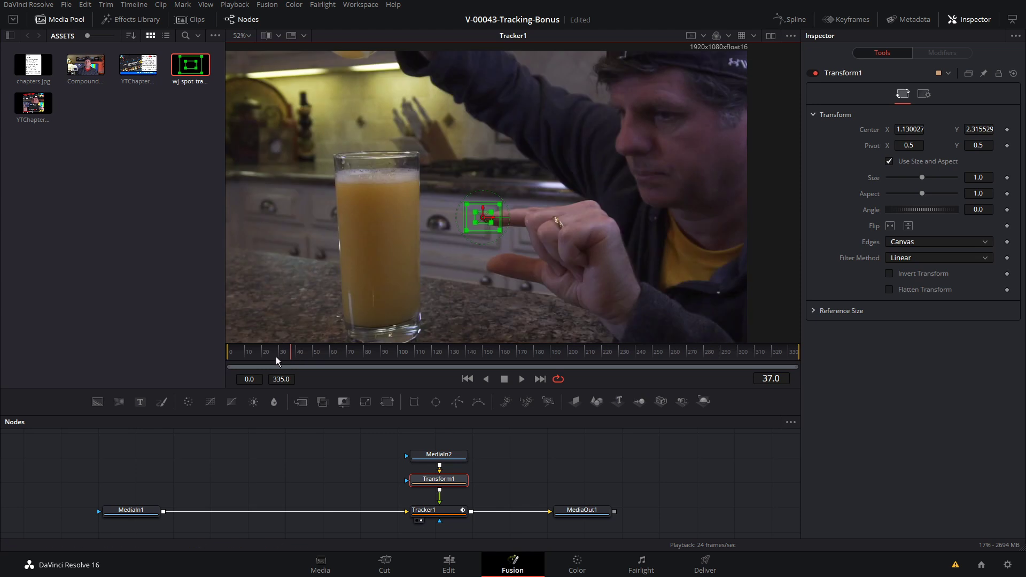
{"action": "key", "text": "space"}
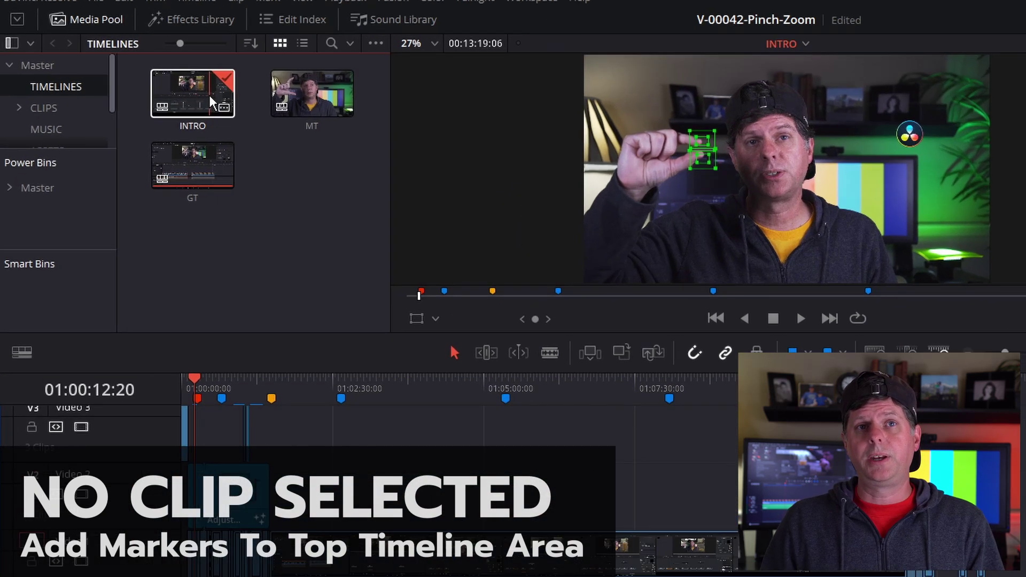
Export the INTRO timeline's markers as an EDL, saving to markers.edl in the Resolve folder.
{"action": "right_click", "coordinate": [143, 71]}
{"action": "mouse_move", "coordinate": [176, 79]}
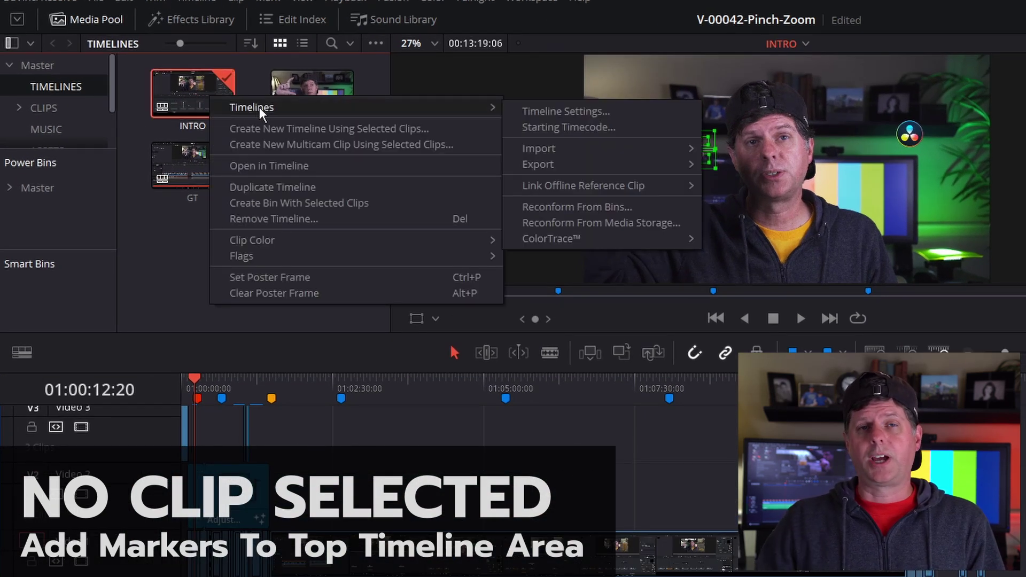
{"action": "mouse_move", "coordinate": [552, 163]}
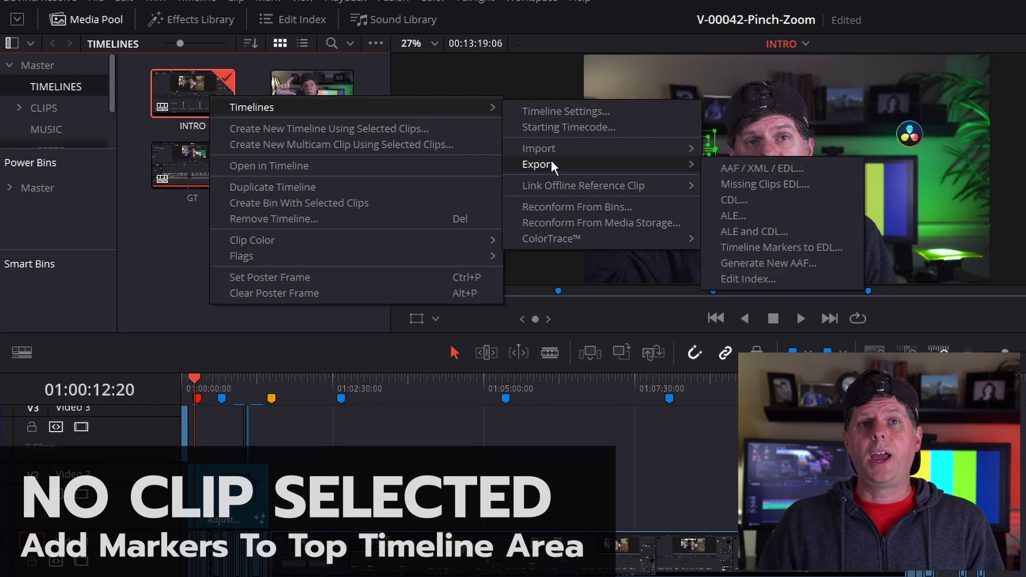
{"action": "left_click", "coordinate": [783, 245]}
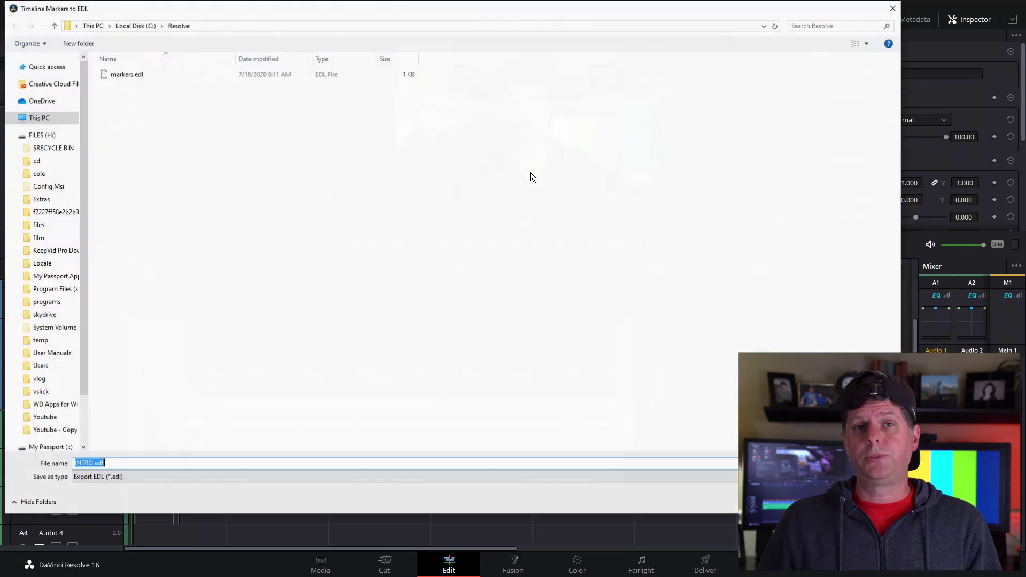
{"action": "left_click", "coordinate": [127, 77]}
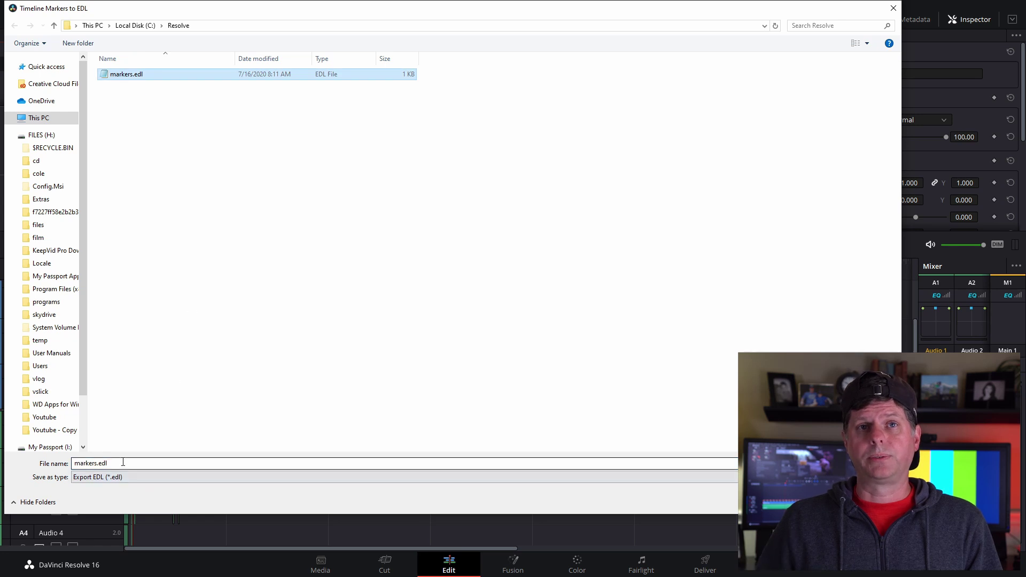
{"action": "key", "text": "Return"}
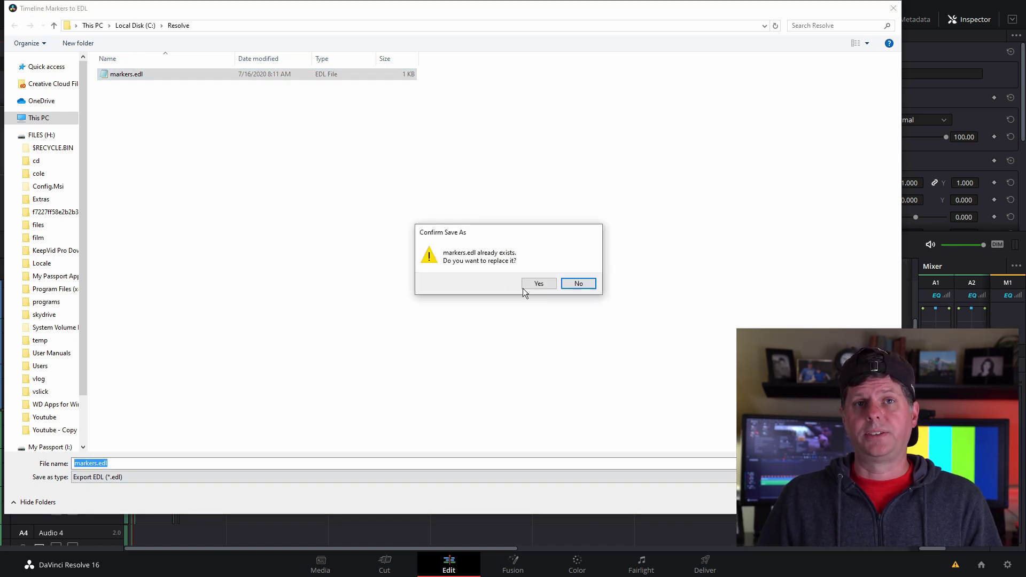
Confirm replacing markers.edl, then review its eight markers, Overview through Subscribe, in Notepad.
{"action": "left_click", "coordinate": [537, 283]}
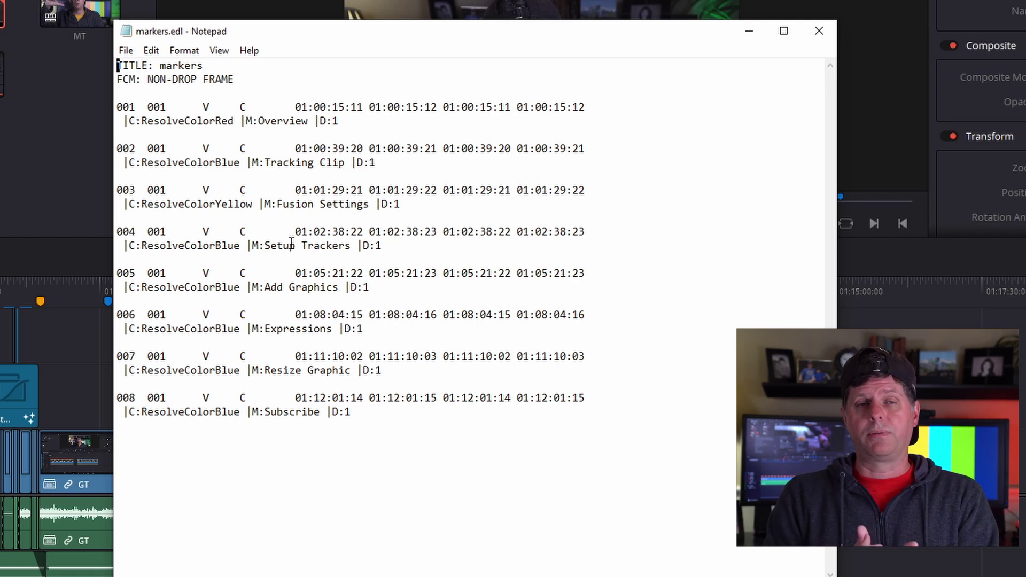
{"action": "left_click_drag", "start_coordinate": [440, 428], "coordinate": [143, 65]}
{"action": "left_click", "coordinate": [518, 190]}
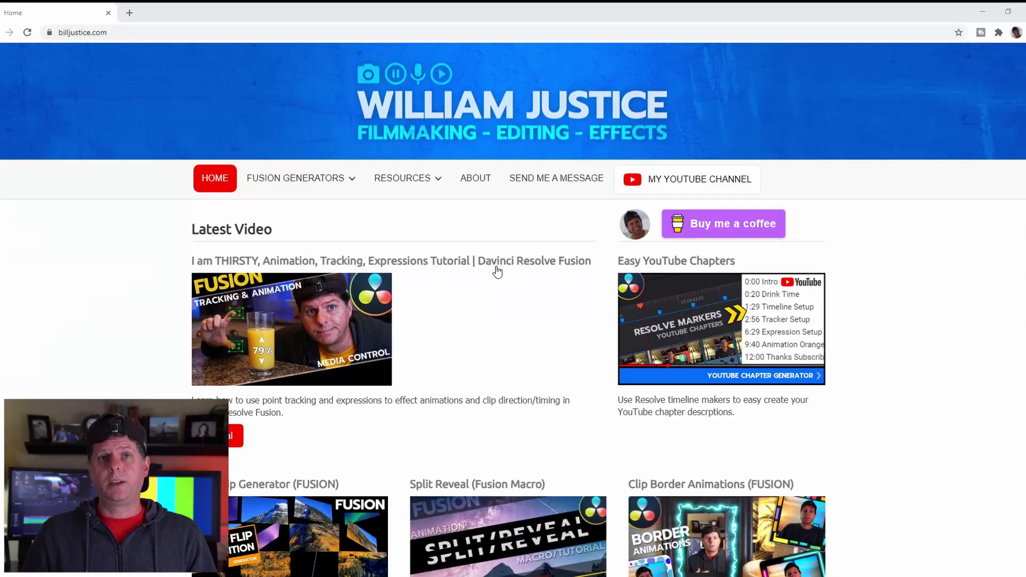
Scroll the billjustice.com home page and open the Easy YouTube Chapters generator.
{"action": "scroll", "coordinate": [495, 268], "scroll_direction": "down", "scroll_amount": 2}
{"action": "scroll", "coordinate": [513, 310], "scroll_direction": "down", "scroll_amount": 6}
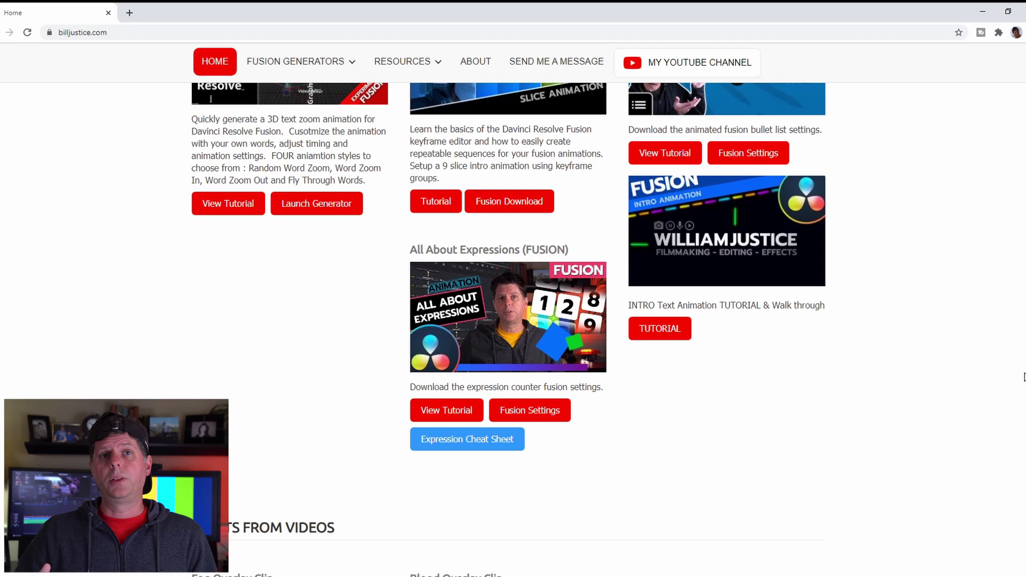
{"action": "scroll", "coordinate": [513, 310], "scroll_direction": "up", "scroll_amount": 10}
{"action": "mouse_move", "coordinate": [415, 181]}
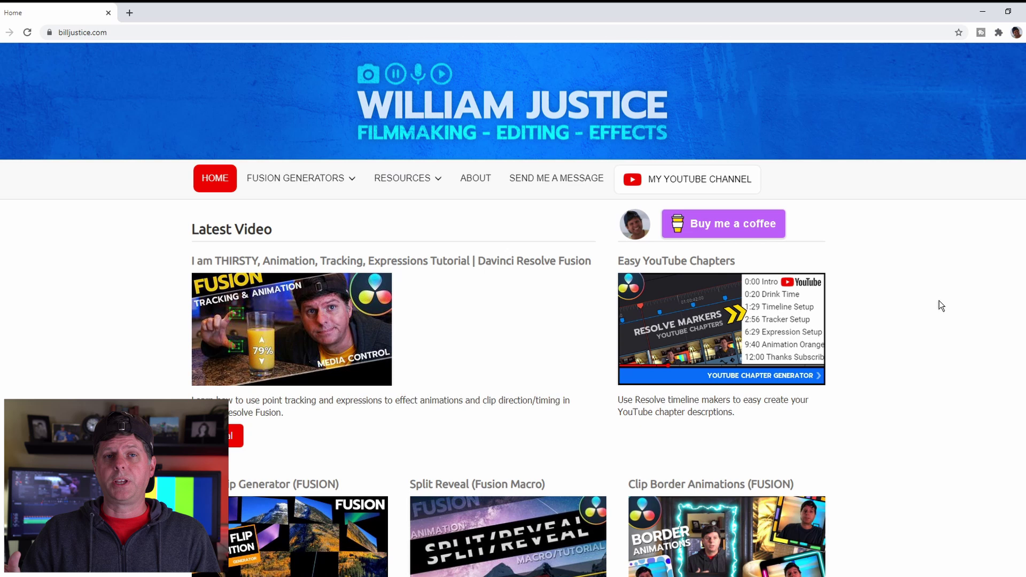
{"action": "left_click", "coordinate": [775, 332]}
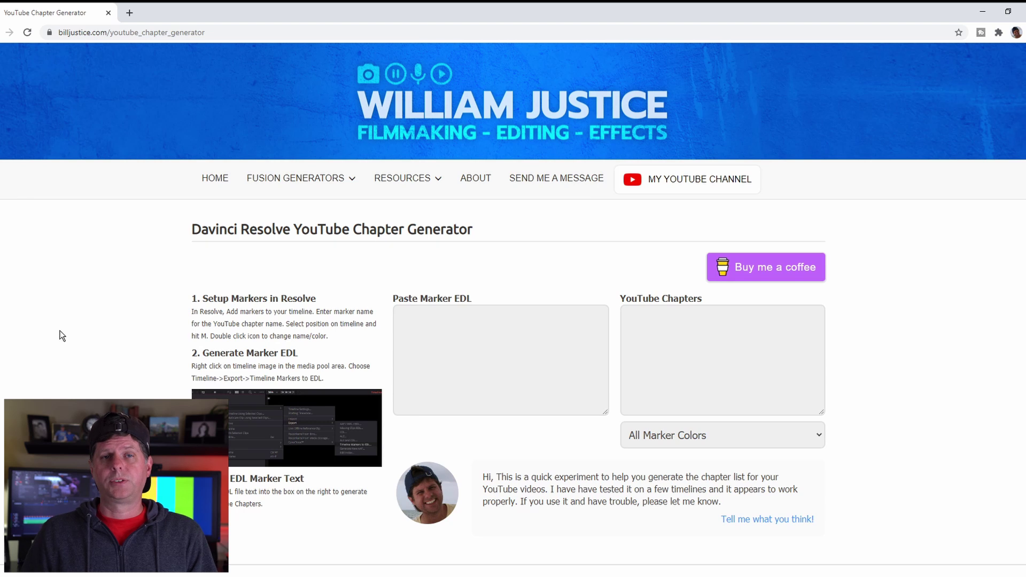
Paste the exported marker EDL text into the Paste Marker EDL box to generate chapters.
{"action": "left_click", "coordinate": [470, 388]}
{"action": "key", "text": "ctrl+v"}
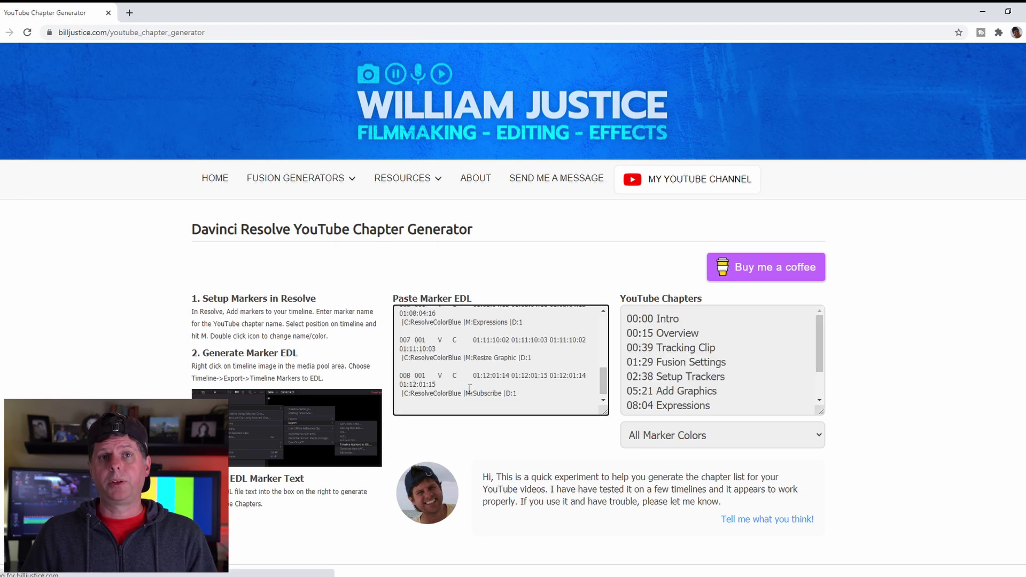
{"action": "scroll", "coordinate": [607, 391], "scroll_direction": "up", "scroll_amount": 10}
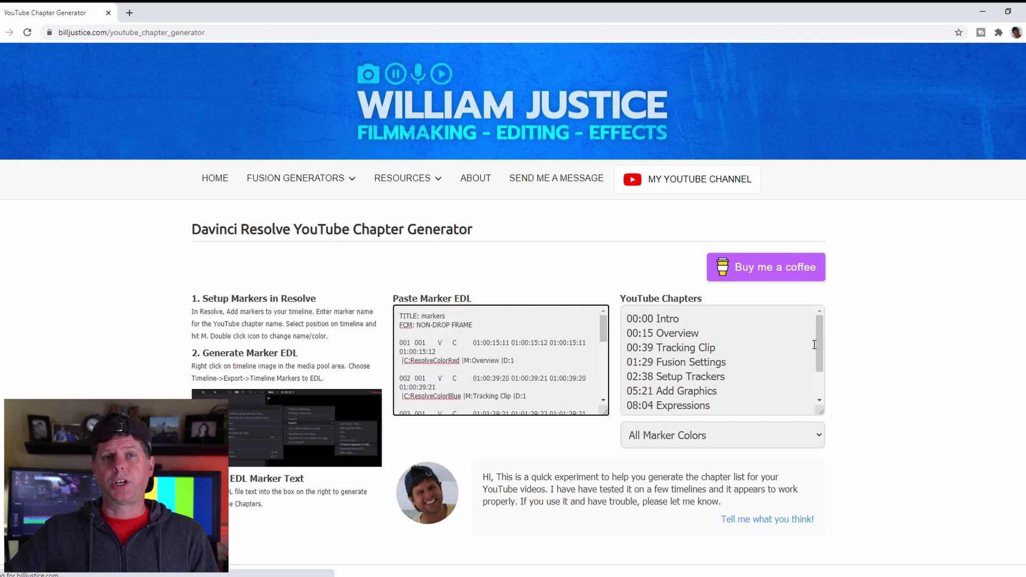
{"action": "mouse_move", "coordinate": [819, 345]}
{"action": "left_mouse_down"}
{"action": "mouse_move", "coordinate": [817, 374]}
{"action": "mouse_move", "coordinate": [813, 332]}
{"action": "left_mouse_up"}
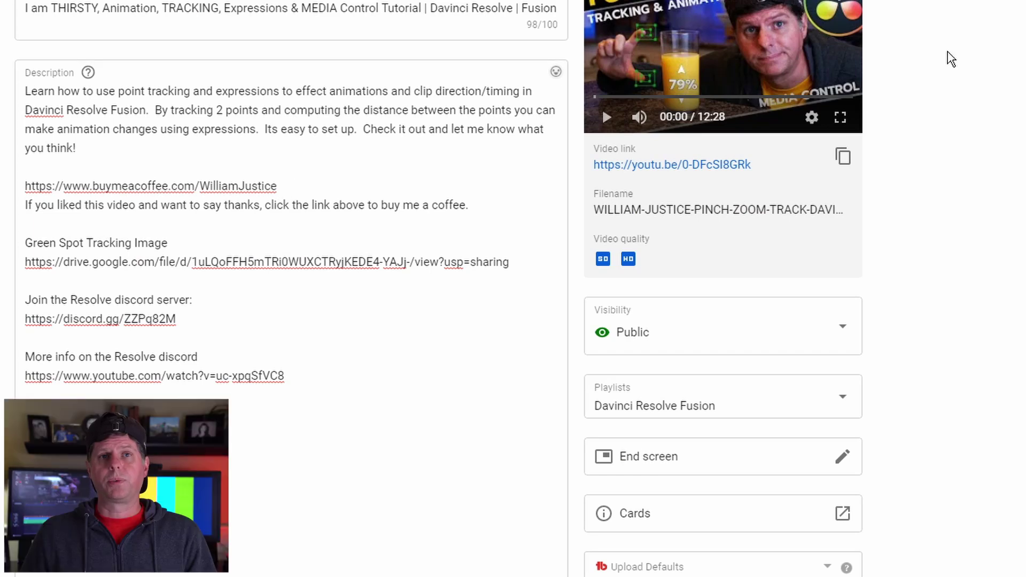
{"action": "scroll", "coordinate": [355, 183], "scroll_direction": "down", "scroll_amount": 3}
{"action": "scroll", "coordinate": [348, 190], "scroll_direction": "down", "scroll_amount": 3}
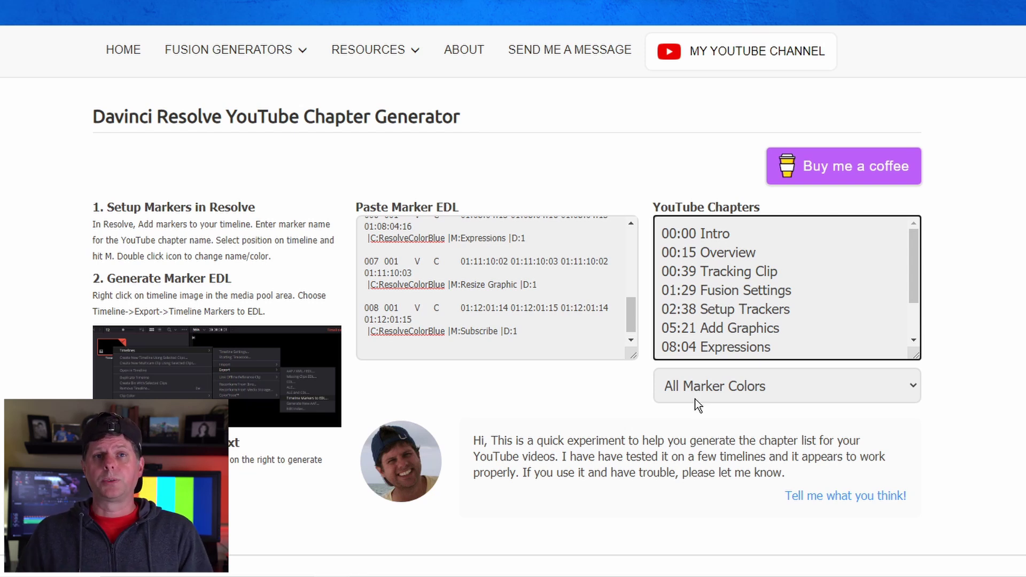
{"action": "left_click", "coordinate": [739, 383]}
{"action": "left_click", "coordinate": [740, 428]}
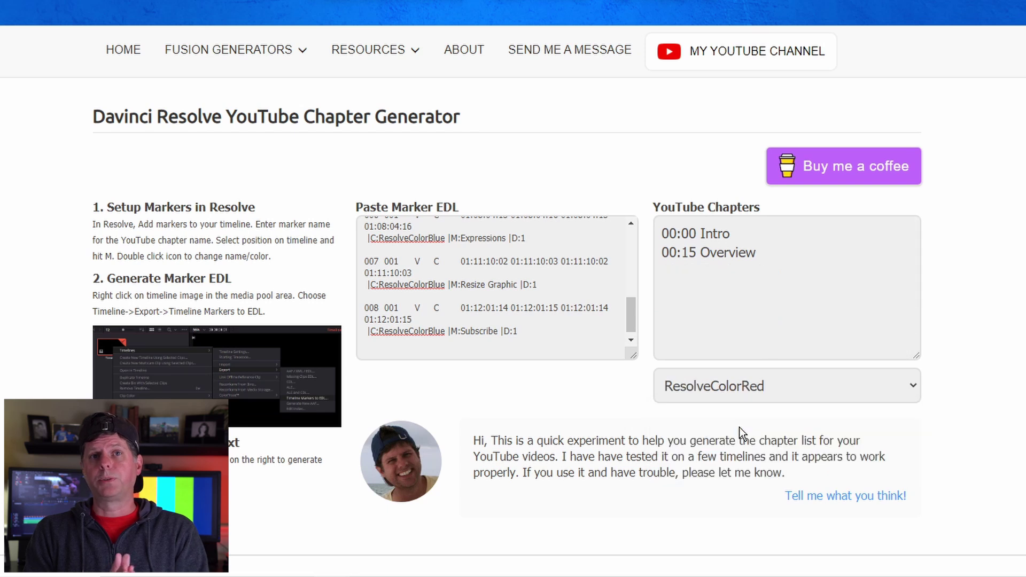
{"action": "left_click", "coordinate": [756, 446]}
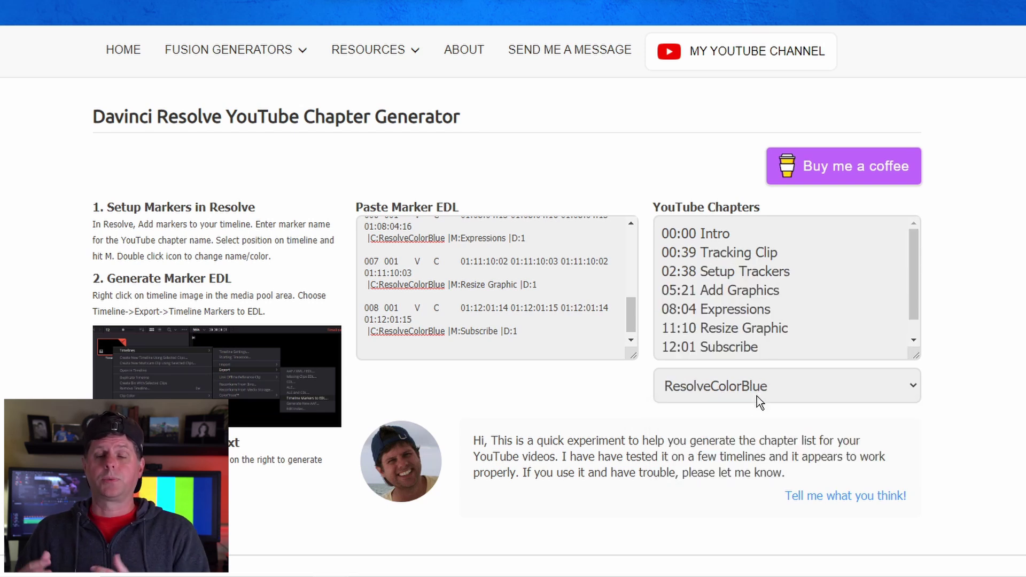
{"action": "left_click", "coordinate": [761, 384]}
{"action": "left_click", "coordinate": [767, 465]}
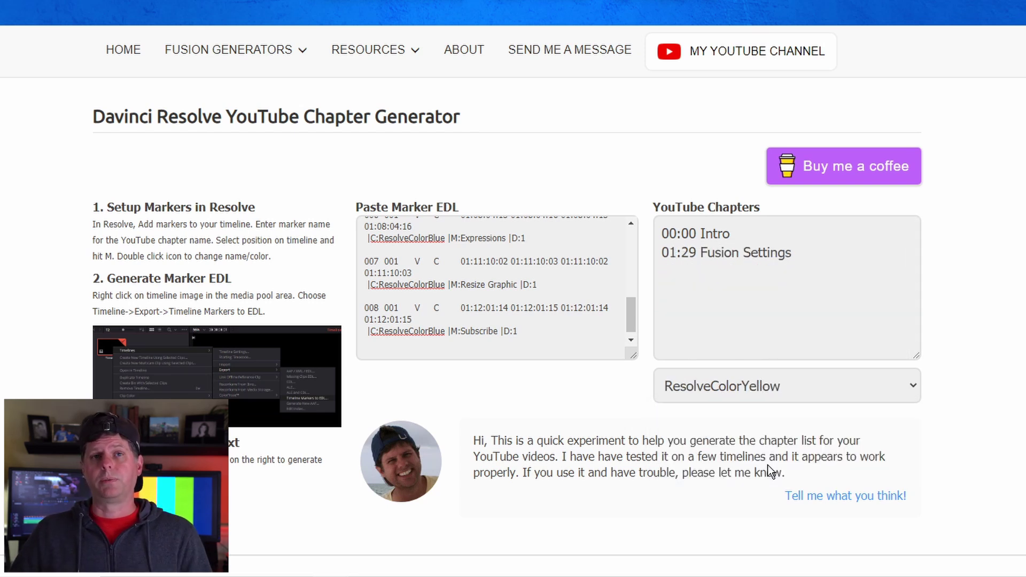
{"action": "left_click", "coordinate": [771, 376]}
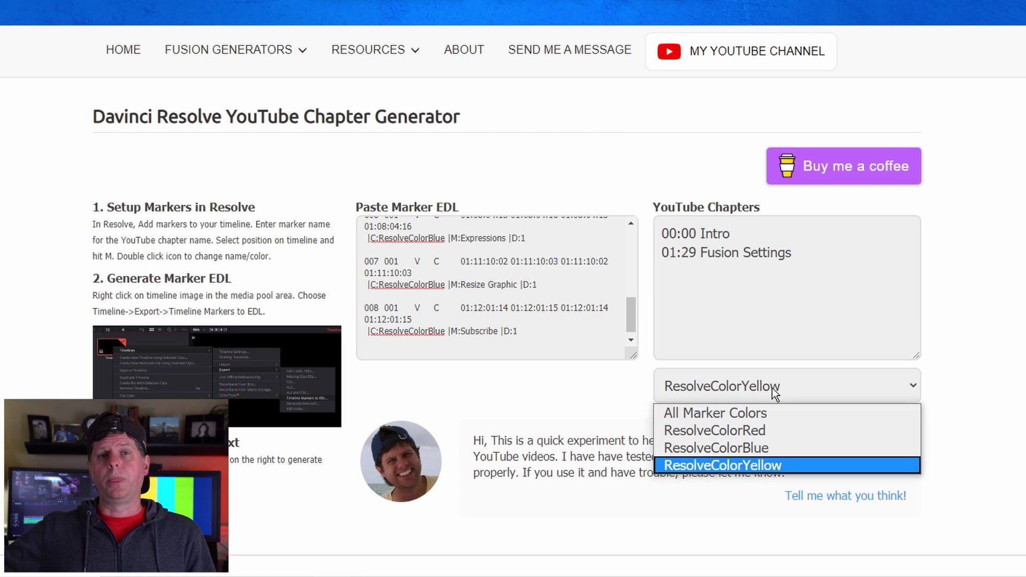
{"action": "left_click", "coordinate": [746, 412]}
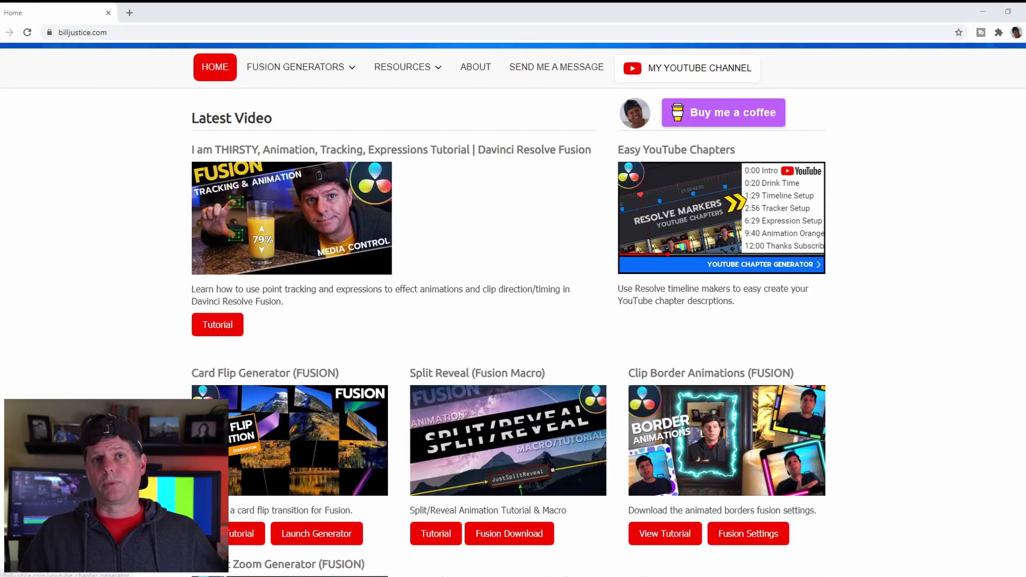
Scroll billjustice.com's home page and follow the Easy YouTube Chapters thumbnail to the generator.
{"action": "scroll", "coordinate": [595, 263], "scroll_direction": "down", "scroll_amount": 2}
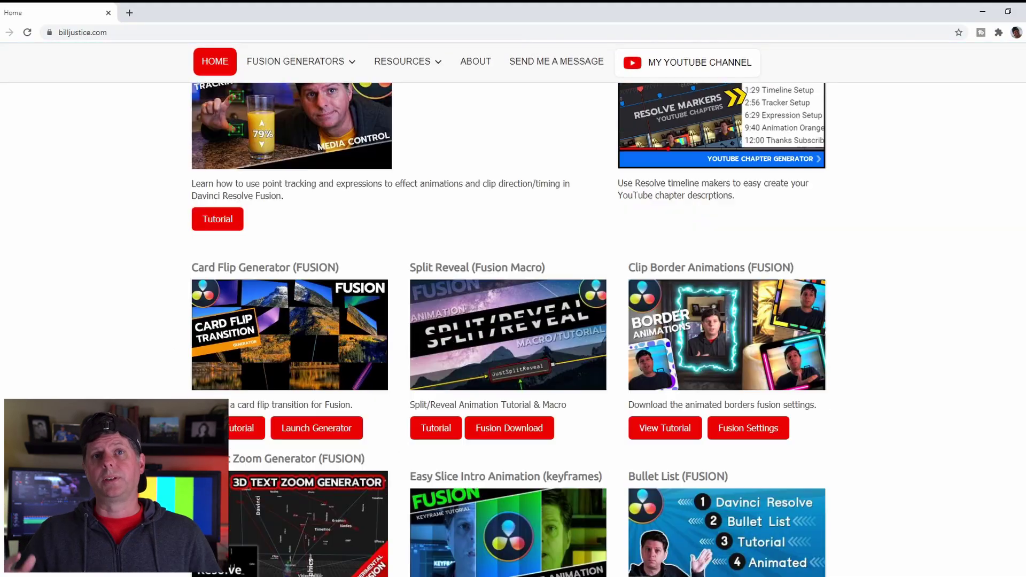
{"action": "scroll", "coordinate": [478, 192], "scroll_direction": "down", "scroll_amount": 5}
{"action": "scroll", "coordinate": [477, 193], "scroll_direction": "up", "scroll_amount": 10}
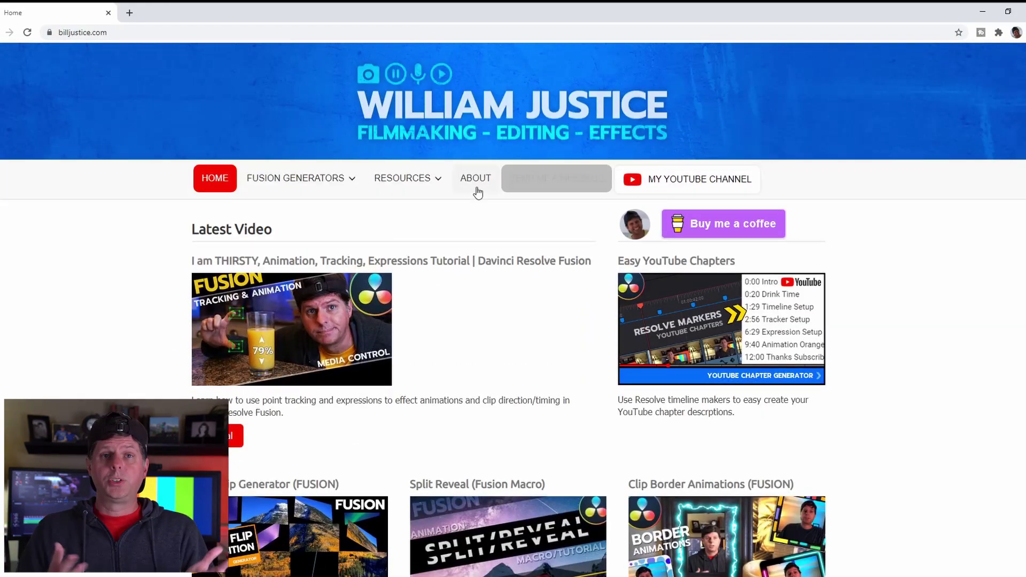
{"action": "mouse_move", "coordinate": [417, 179]}
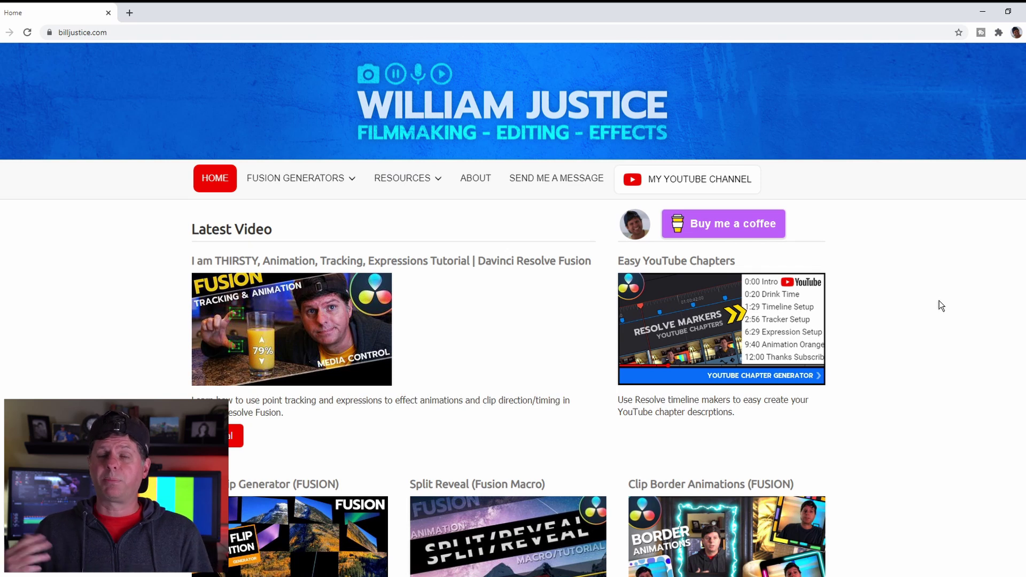
{"action": "left_click", "coordinate": [761, 309]}
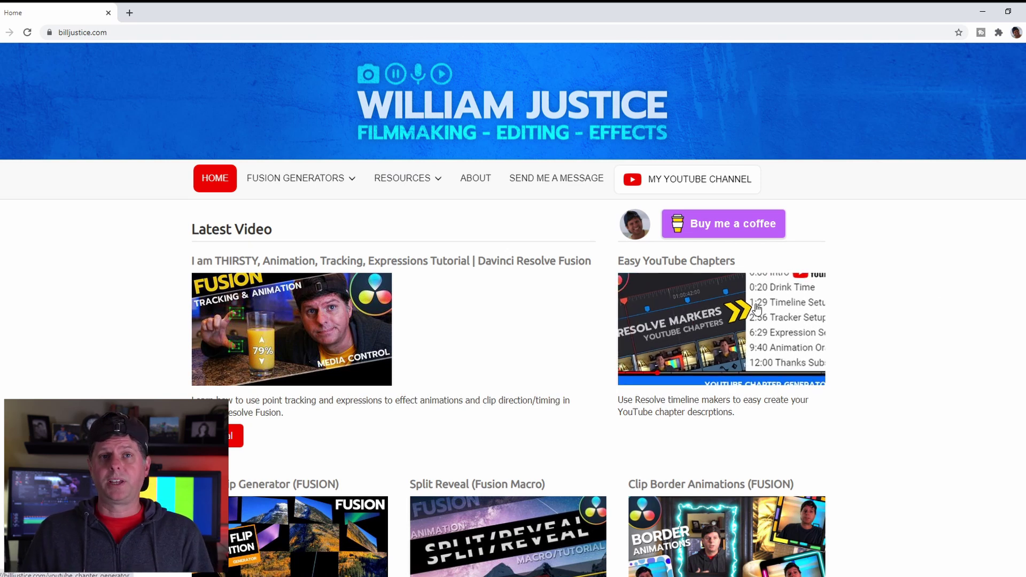